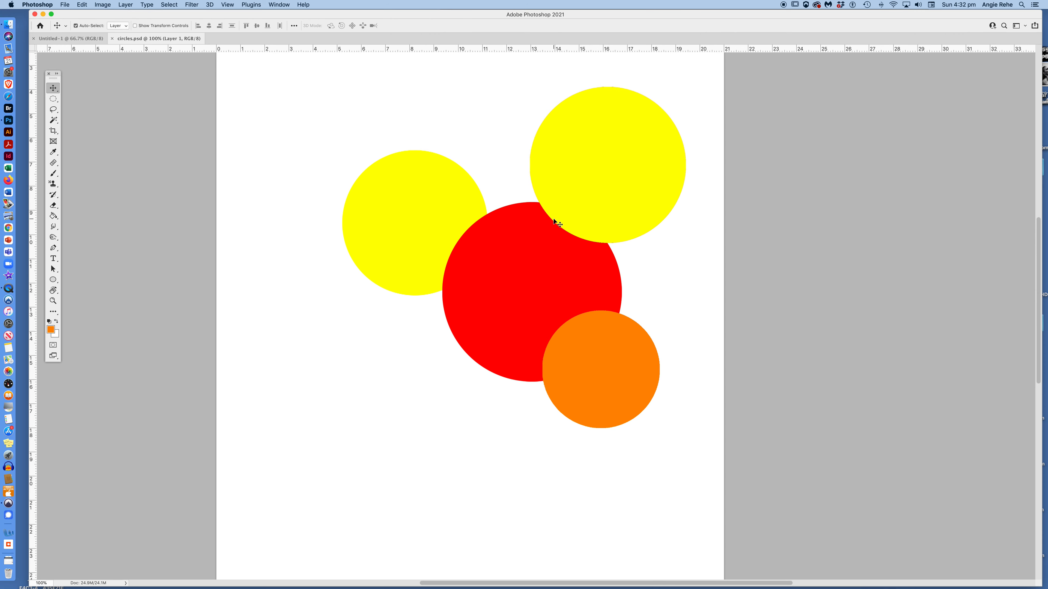
Step: Show the top yellow circle's distances to the page edges, zoom out and in, and select the Zoom tool
key(super)
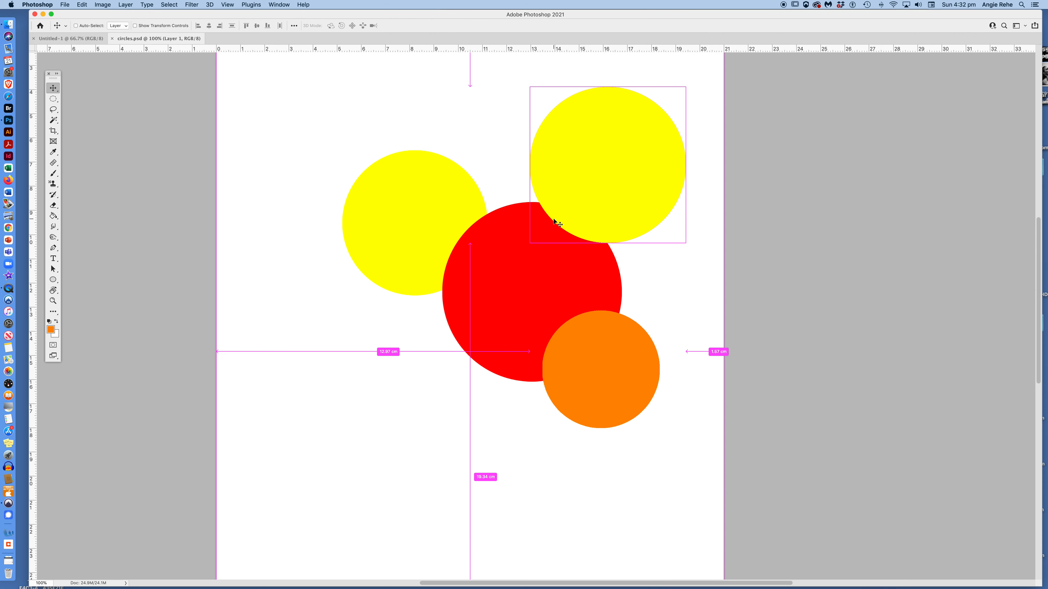
key(super+minus)
key(super+plus)
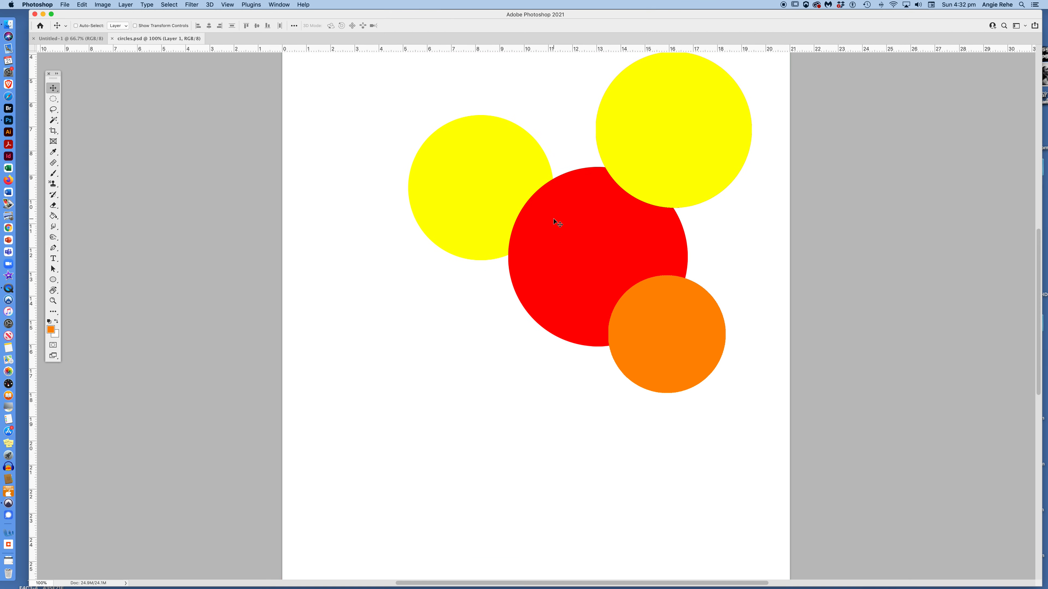
key(super+plus)
key(super+minus)
key(z)
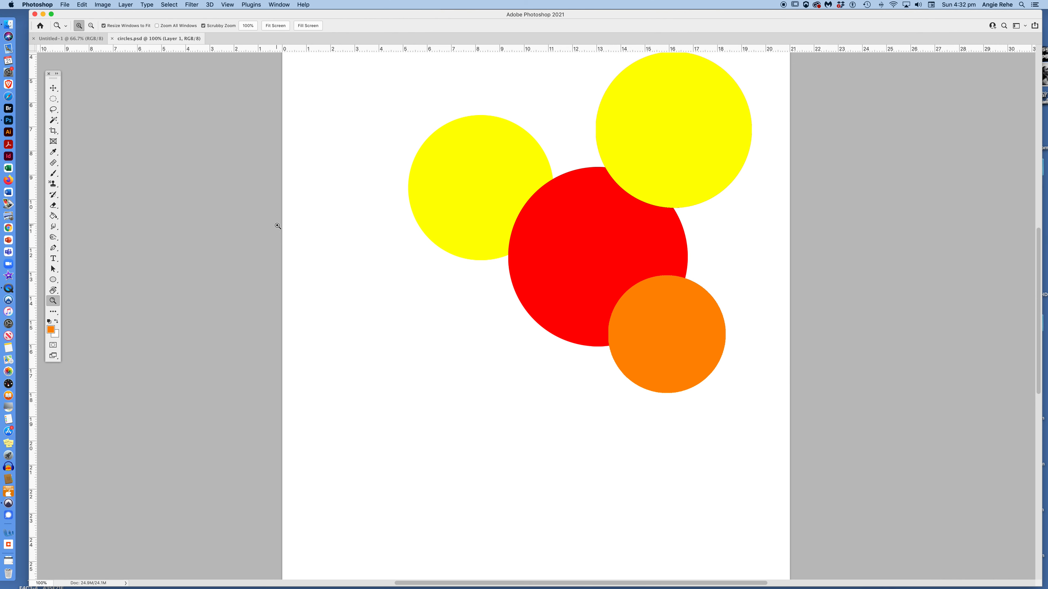
Step: Zoom in near the left yellow circle, then zoom back out to normal size
click(415, 254)
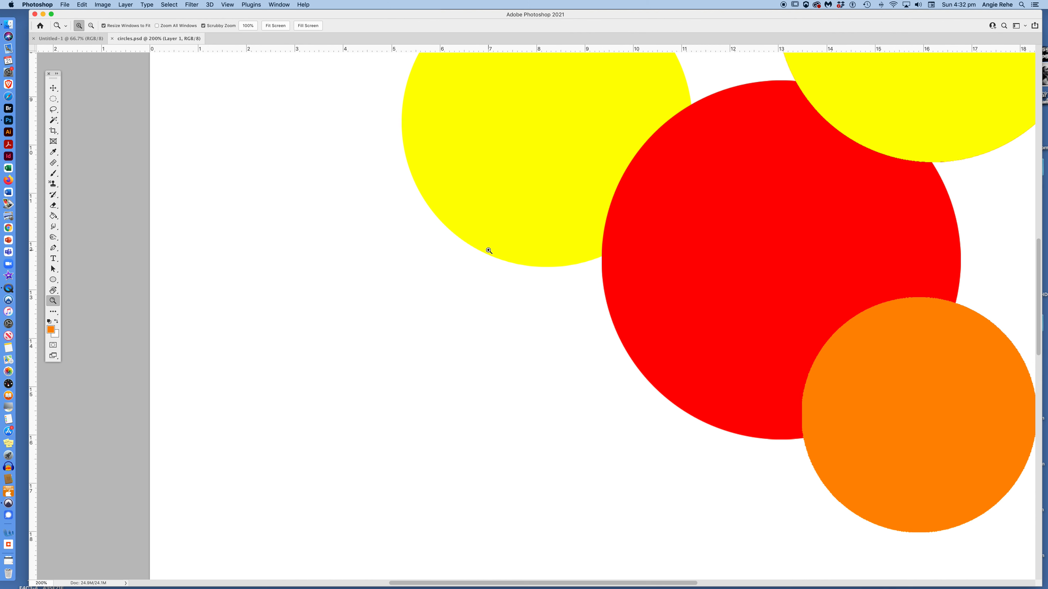
key(alt)
alt+click(416, 265)
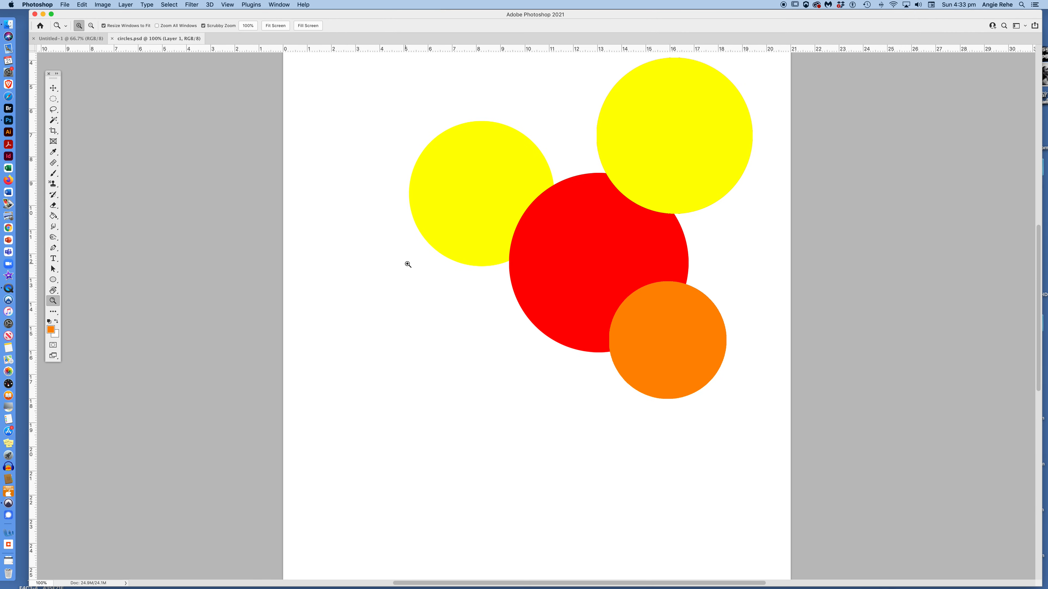
Step: Scrubby-zoom closely onto the left yellow circle, then switch to the Move tool
key(v)
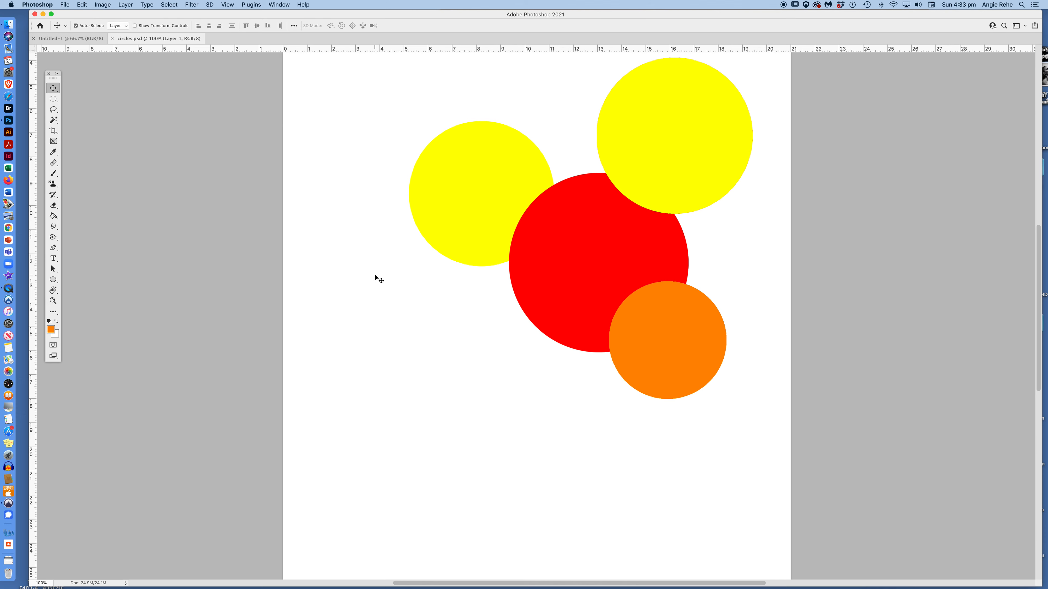
key(z)
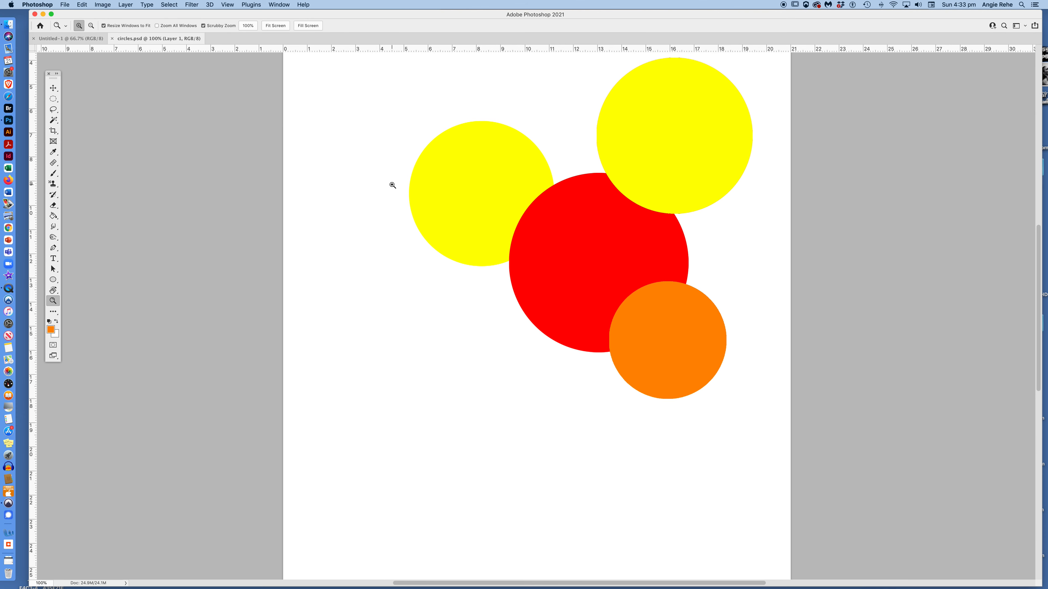
key(v)
key(z)
mouse_move(387, 177)
mouse_down()
mouse_move(433, 253)
mouse_move(393, 165)
mouse_up()
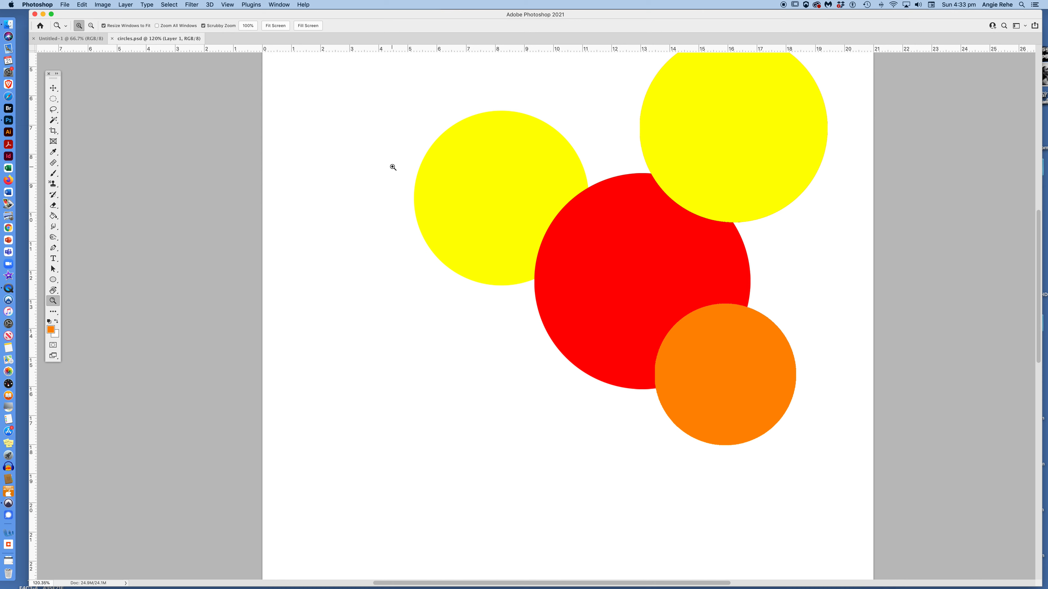
key(v)
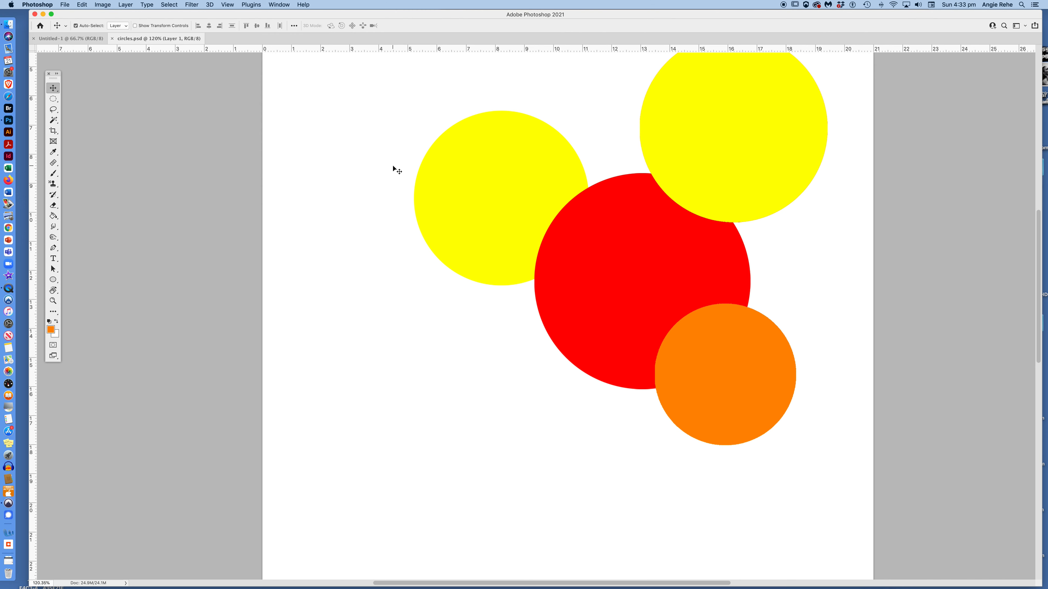
scroll(392, 165, down, 5)
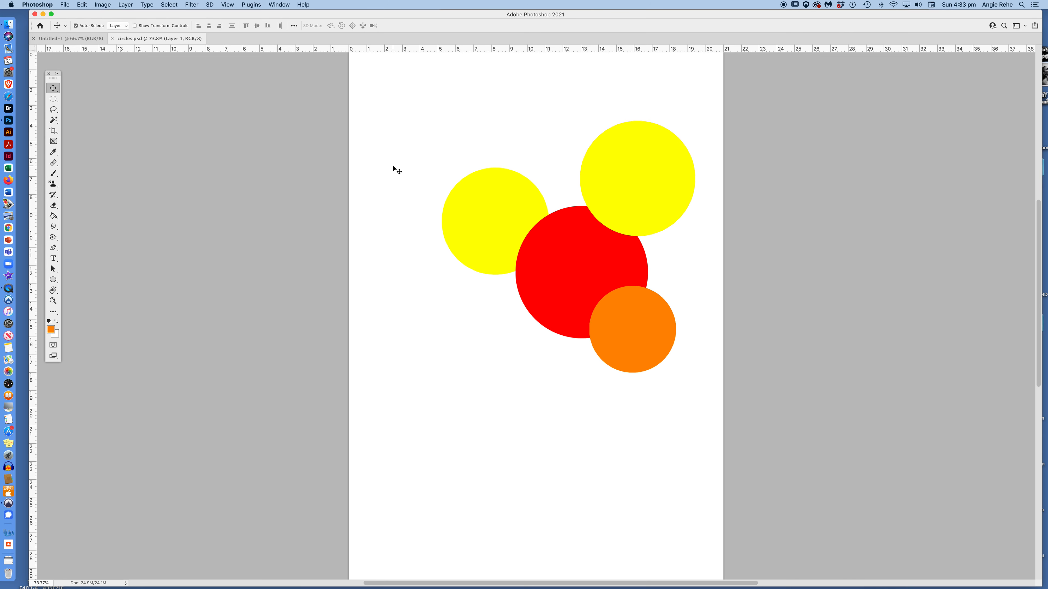
Step: Zoom in and back to normal size, then scroll and drag the scrollbars to shift the page right
key(super+equal)
key(super+equal)
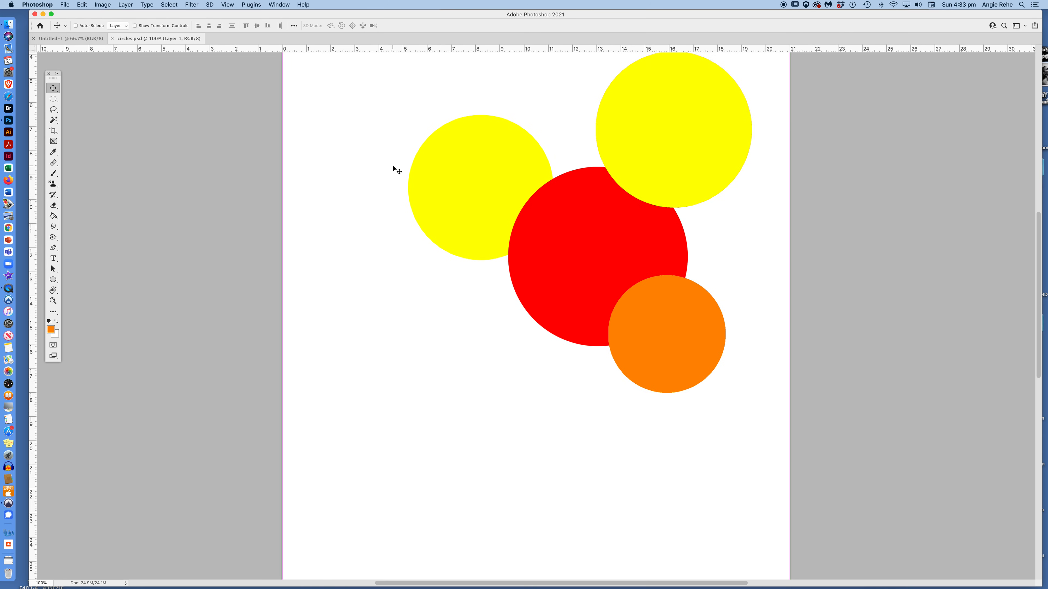
key(super+minus)
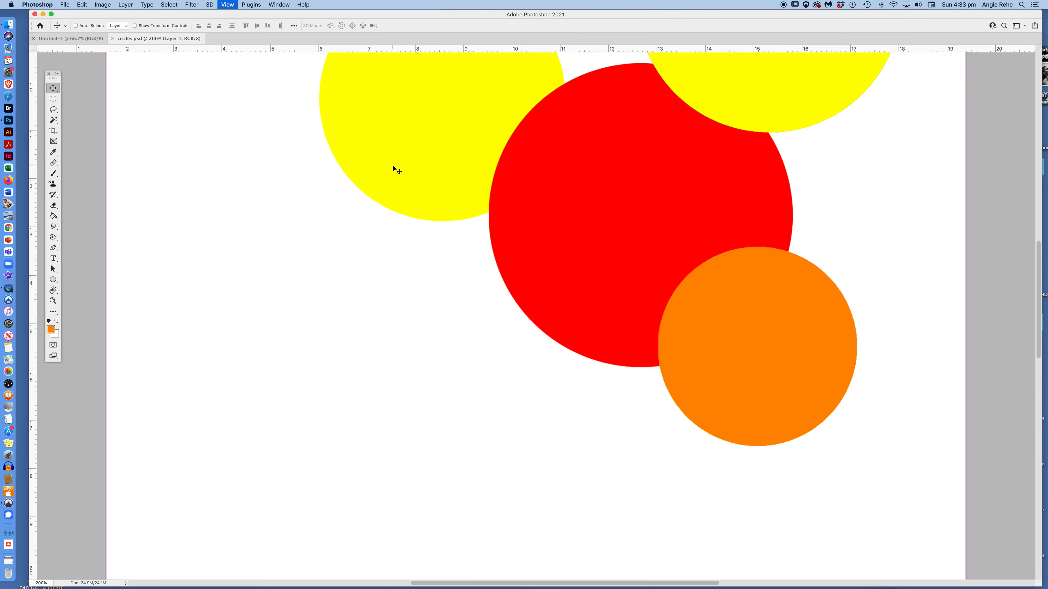
scroll(422, 235, left, 1)
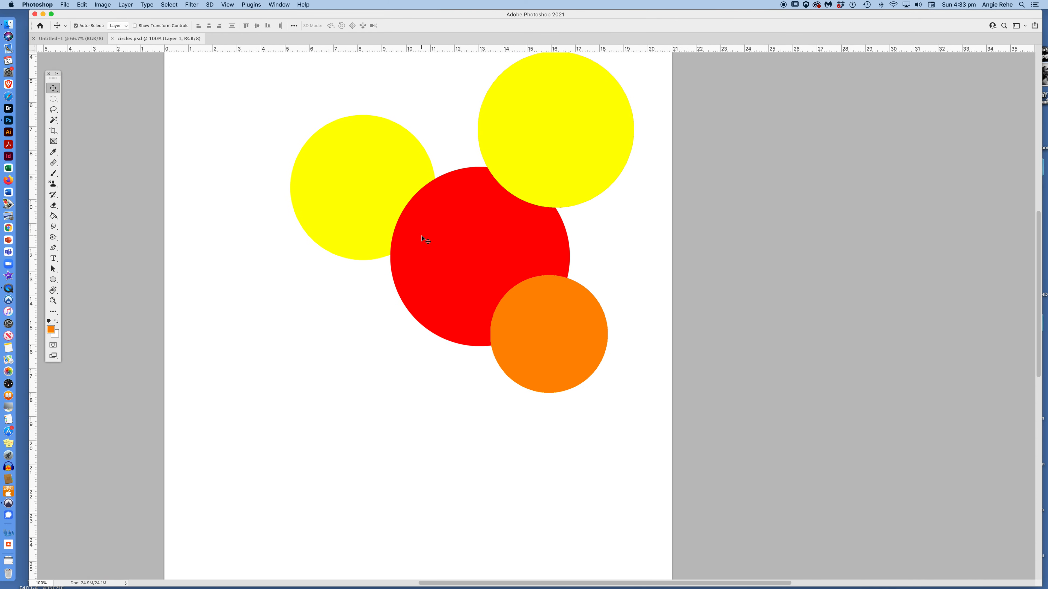
scroll(421, 235, down, 5)
scroll(422, 236, up, 10)
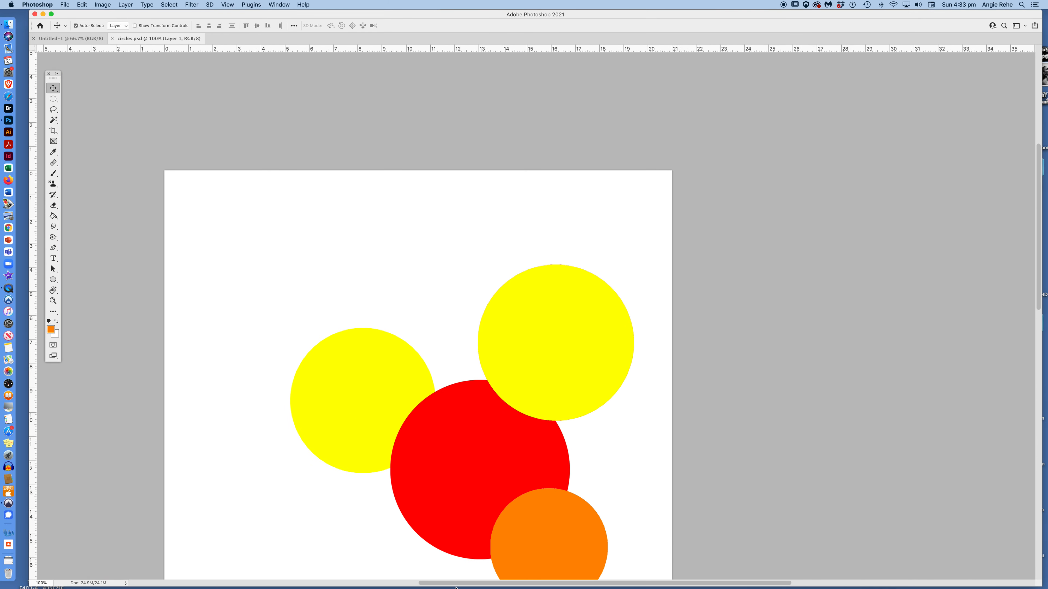
scroll(456, 585, left, 4)
drag(456, 585, 430, 585)
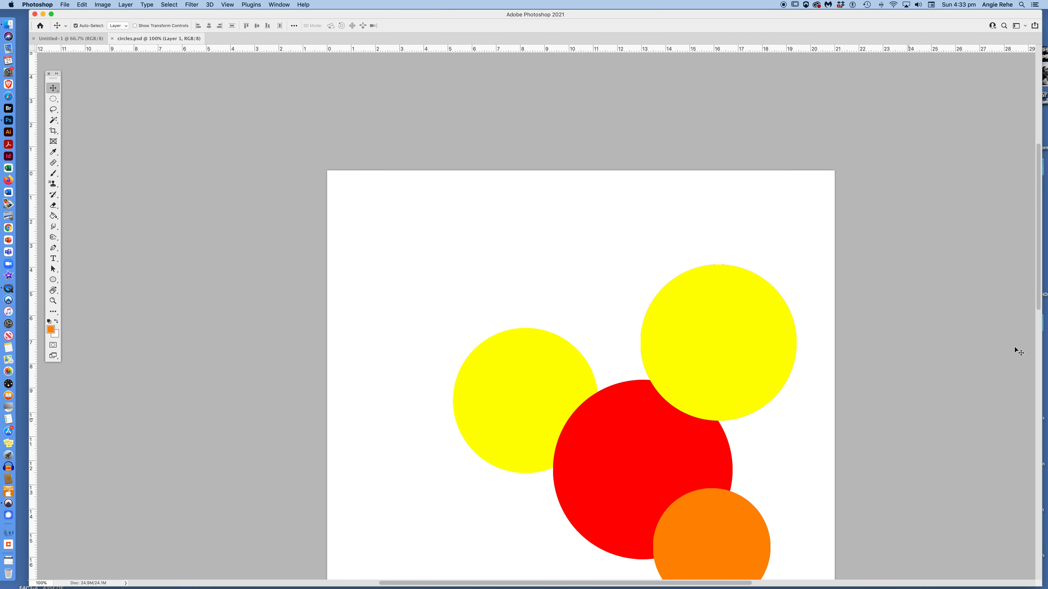
drag(1037, 204, 1033, 275)
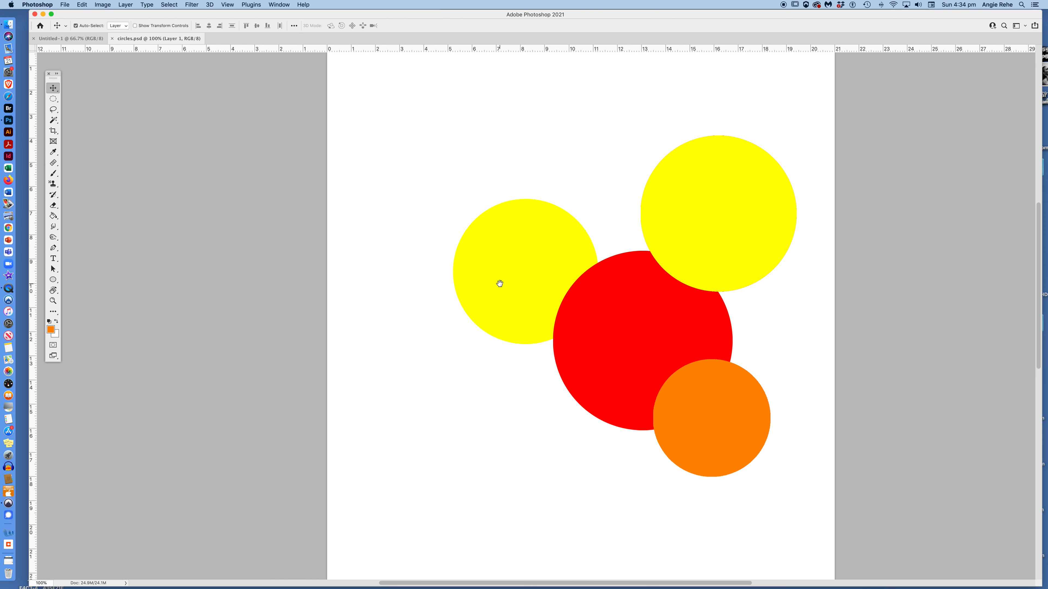
Step: Pan the page with the Hand tool to re-centre the circles, then open the Window menu
drag(580, 314, 583, 400)
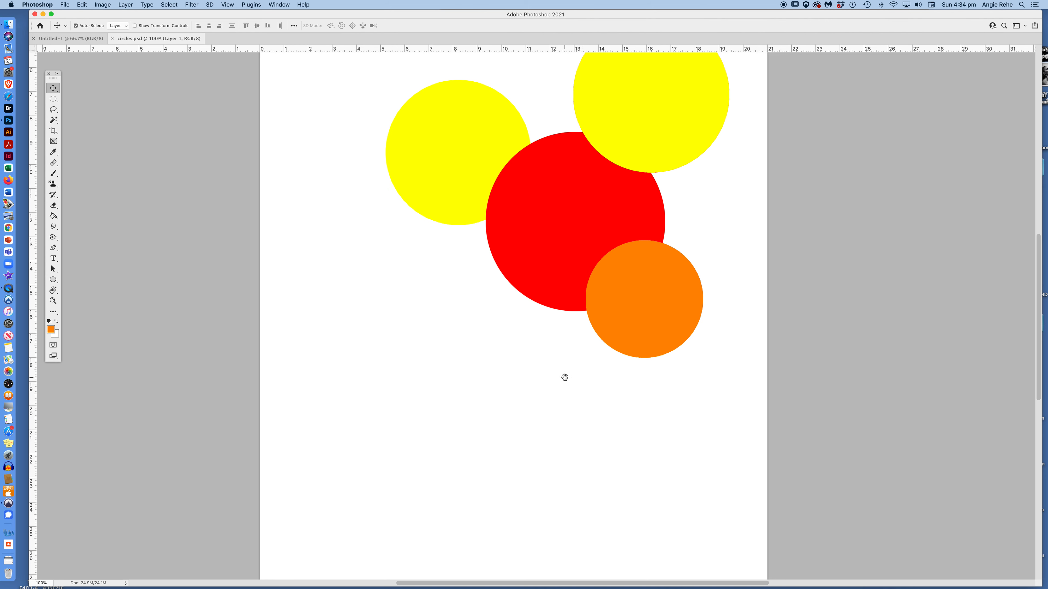
mouse_move(549, 349)
mouse_down()
mouse_move(554, 328)
mouse_move(554, 341)
mouse_up()
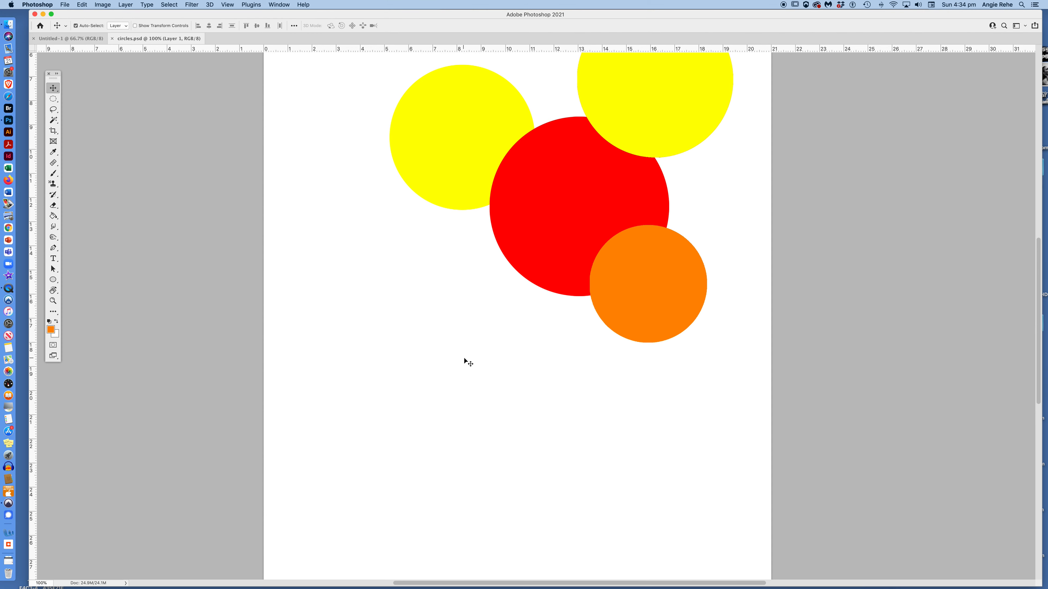
drag(563, 265, 522, 344)
drag(580, 312, 580, 309)
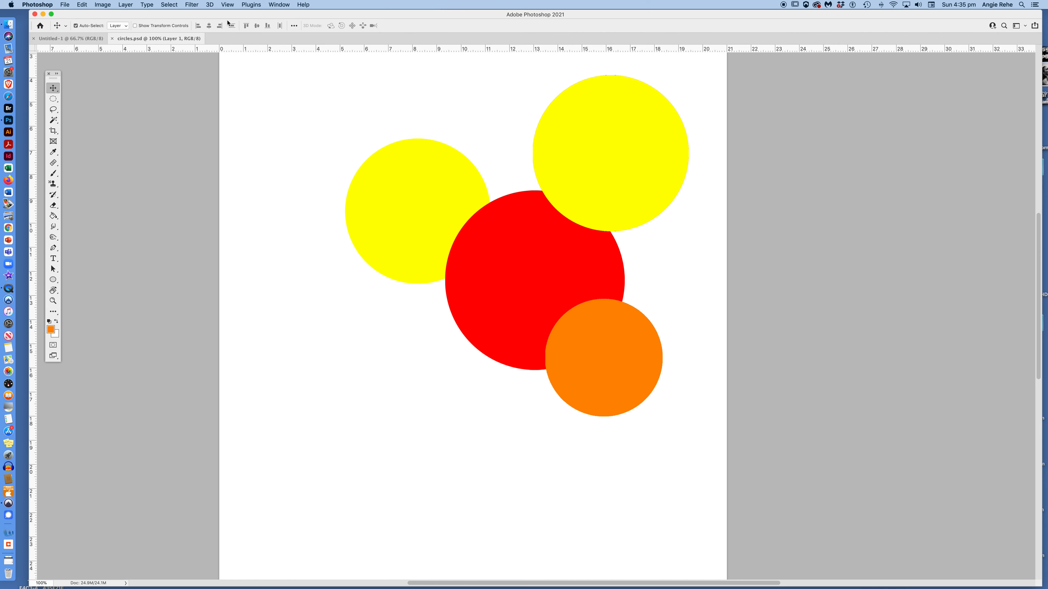
click(281, 5)
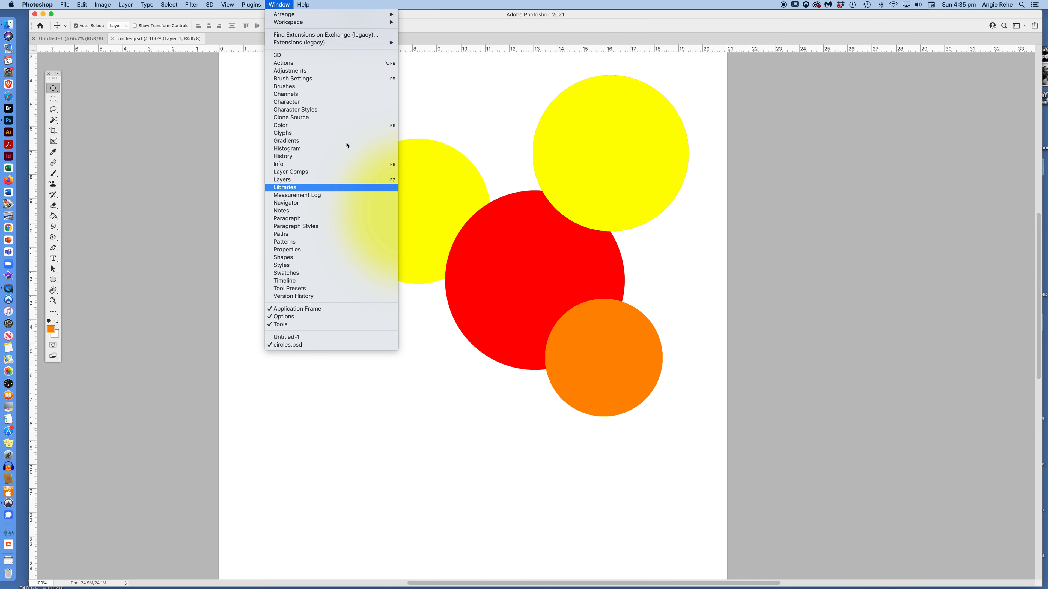
Step: Show the Layers panel, move it higher, and lengthen it so every layer is listed
click(284, 180)
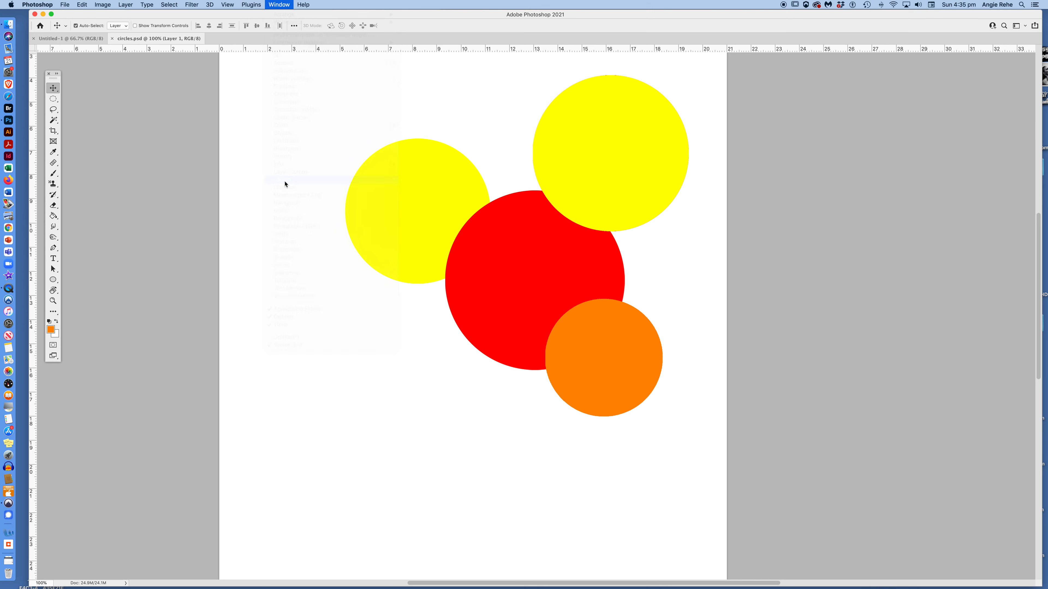
drag(928, 199, 905, 94)
drag(942, 209, 939, 267)
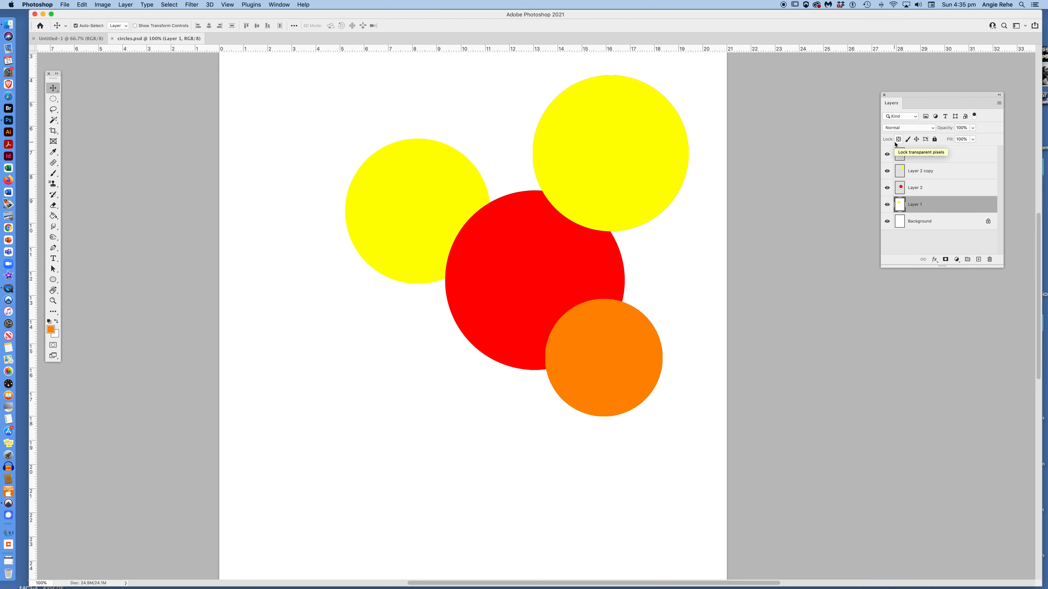
Step: Switch the layer thumbnails to Medium, then move the Layers panel up and stretch it to reveal Background
right_click(899, 156)
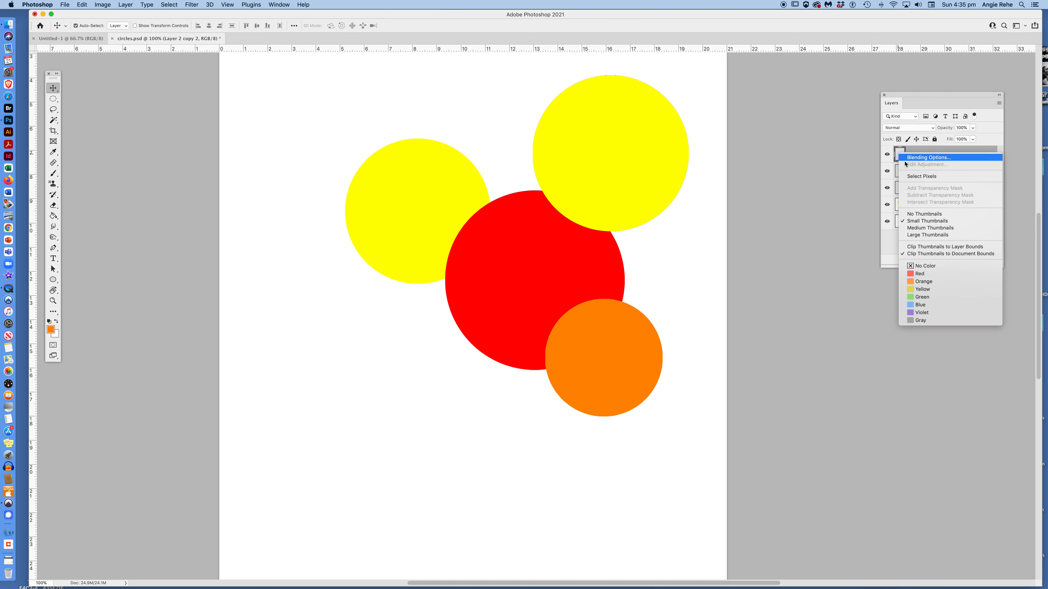
click(905, 214)
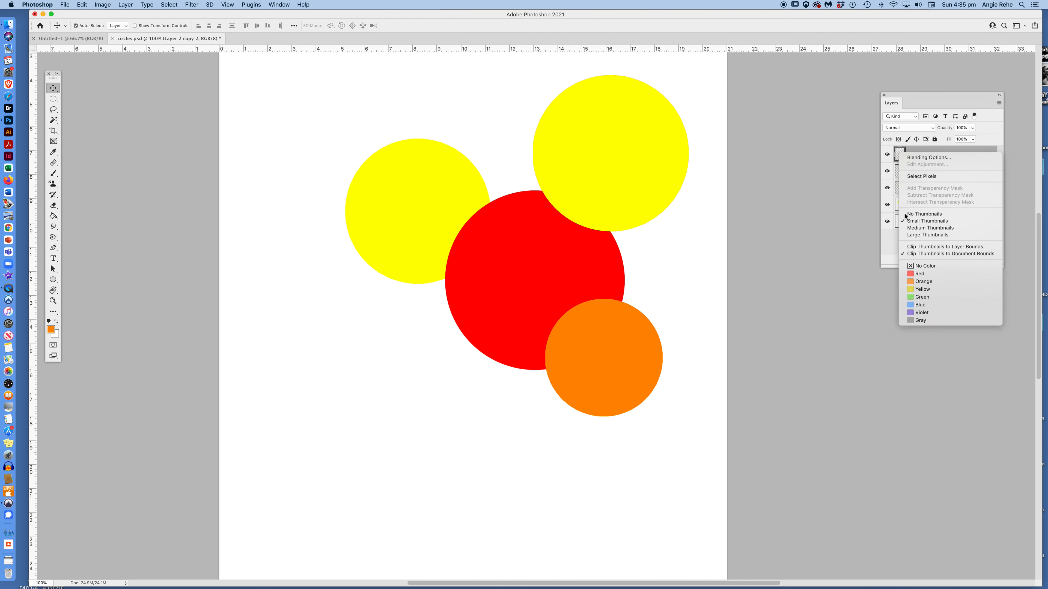
right_click(899, 153)
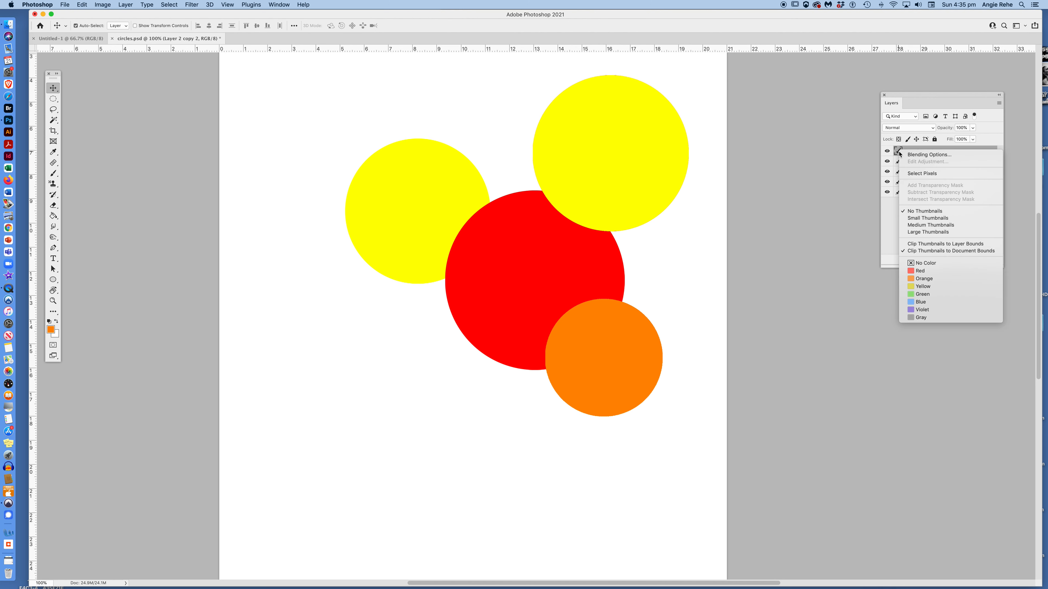
click(917, 226)
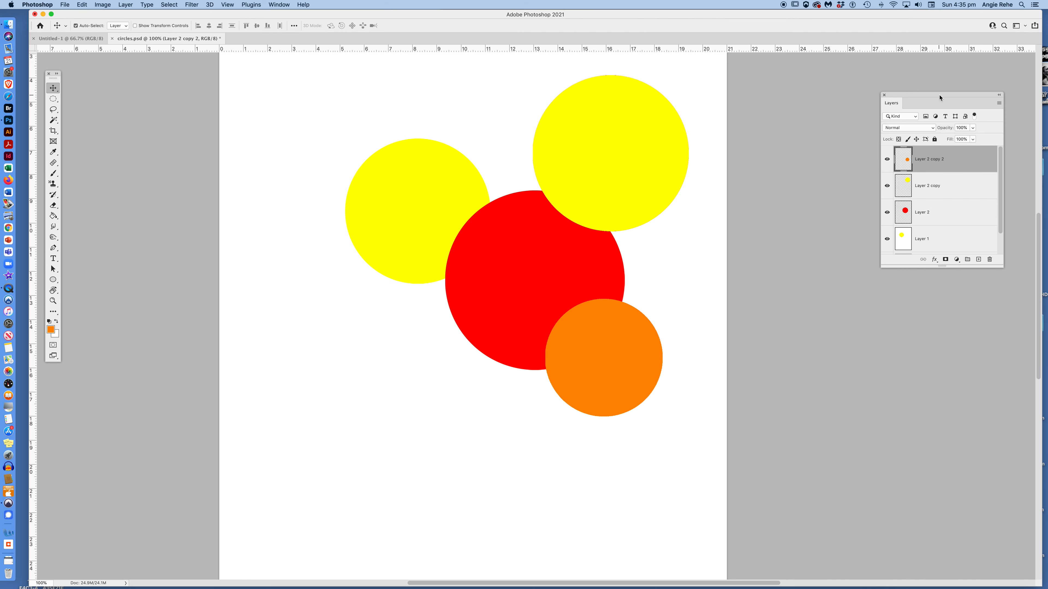
drag(940, 97, 930, 40)
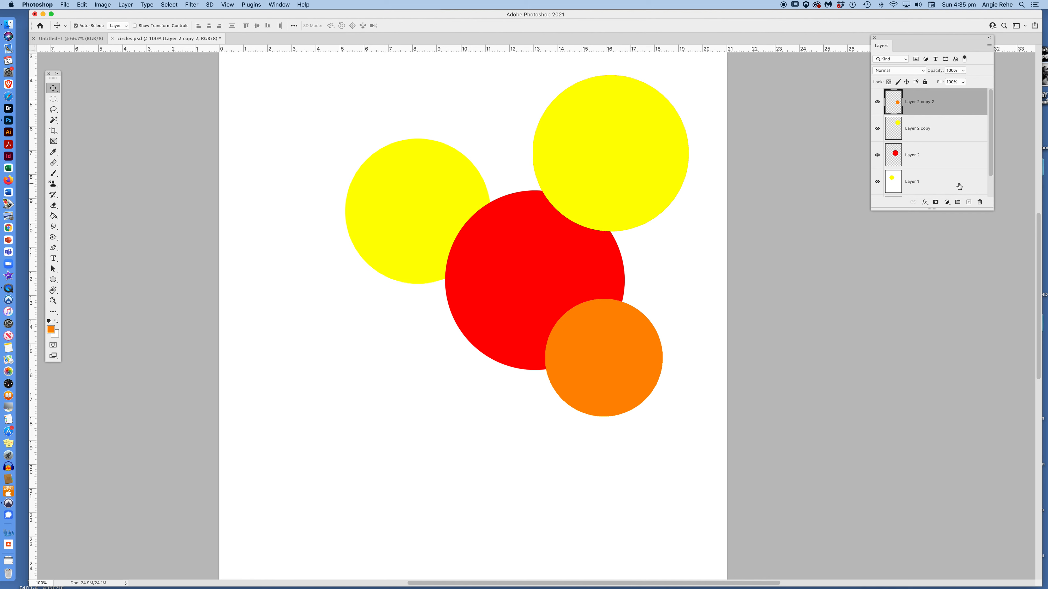
drag(942, 210, 942, 263)
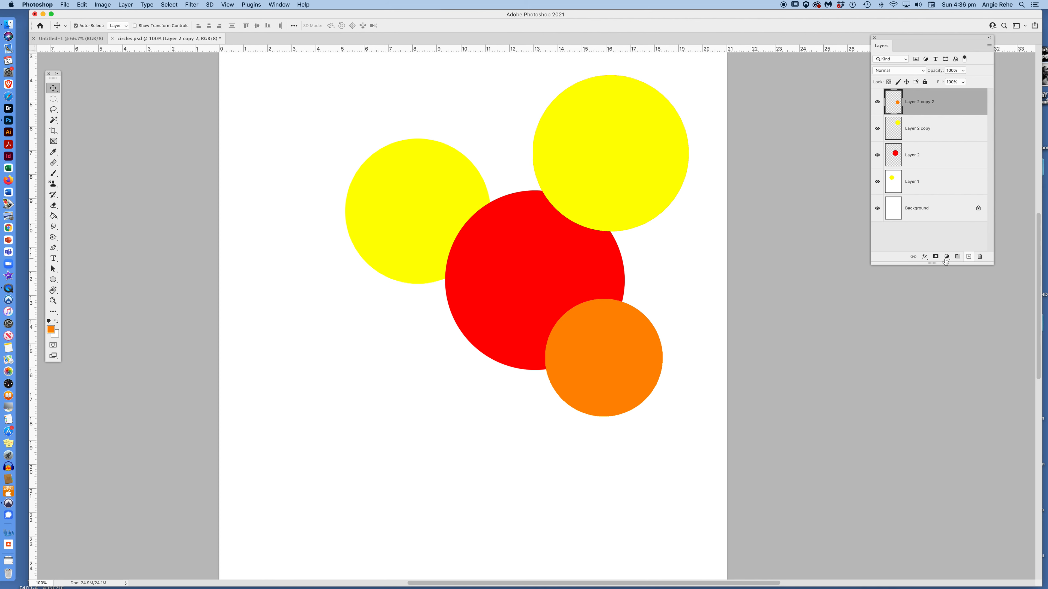
click(968, 257)
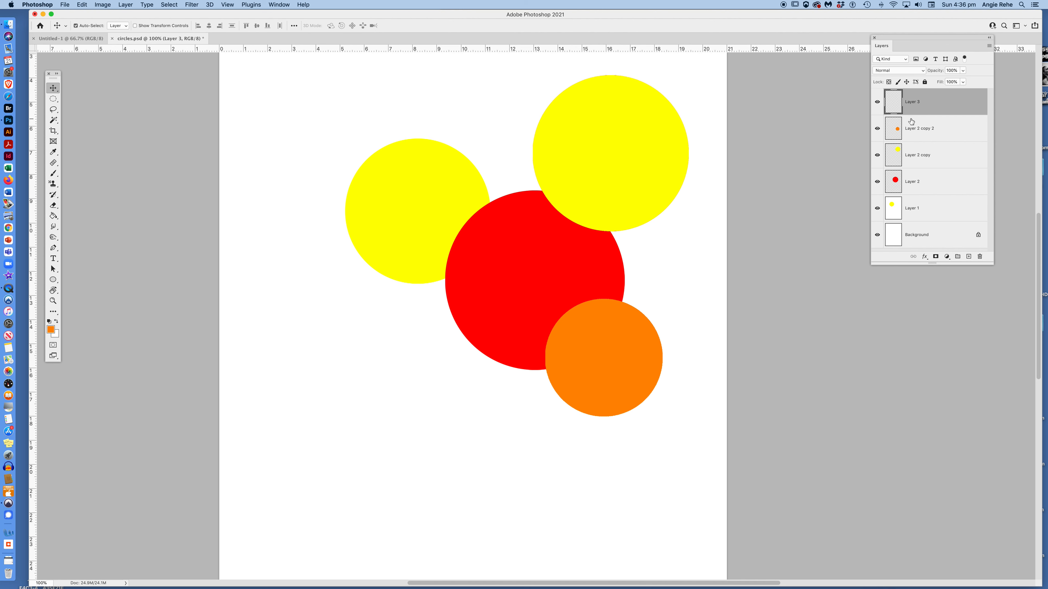
key(BackSpace)
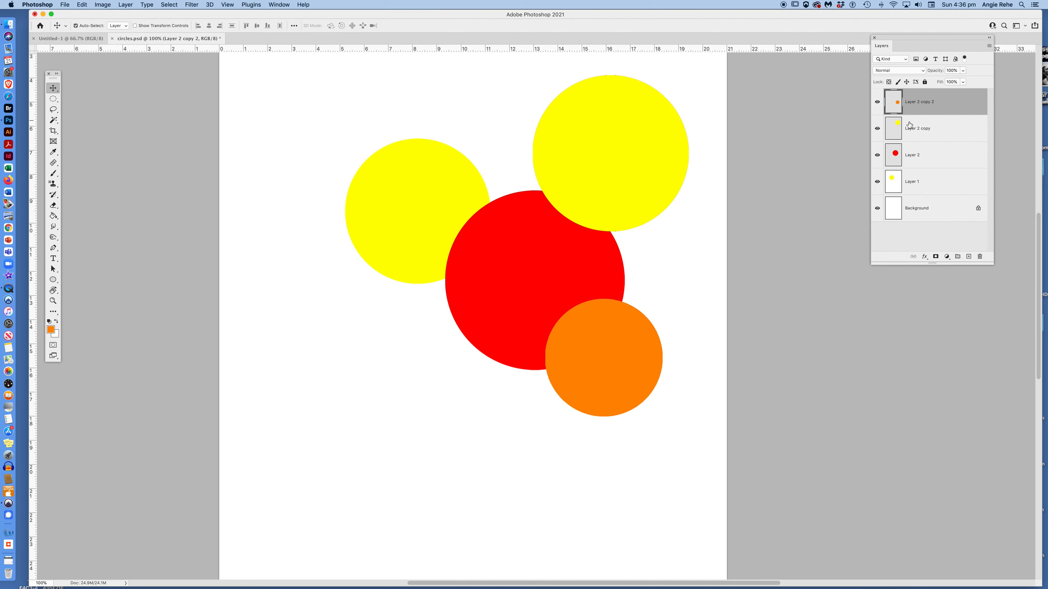
click(912, 158)
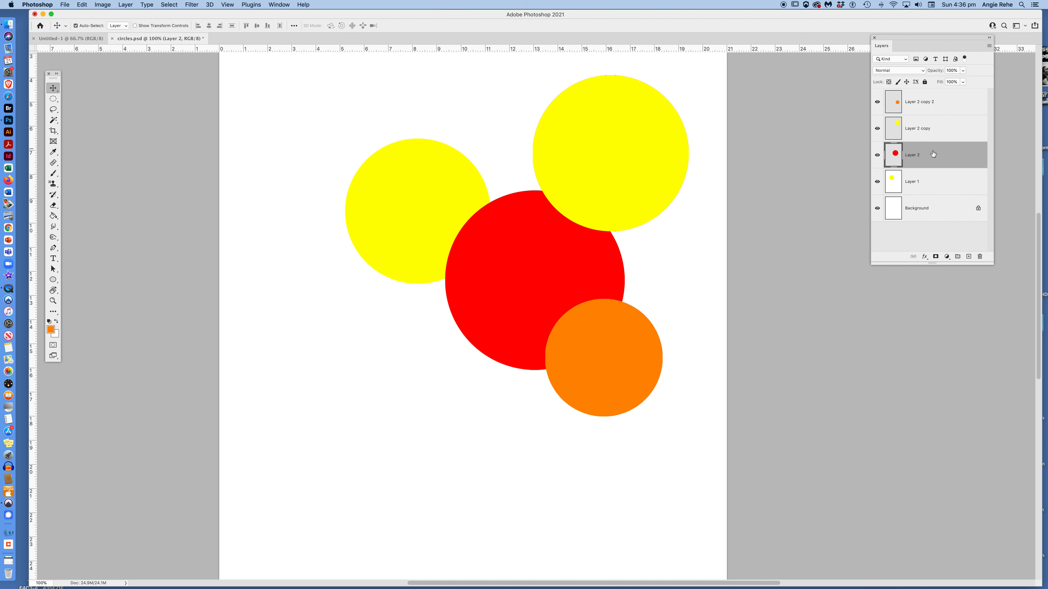
click(968, 256)
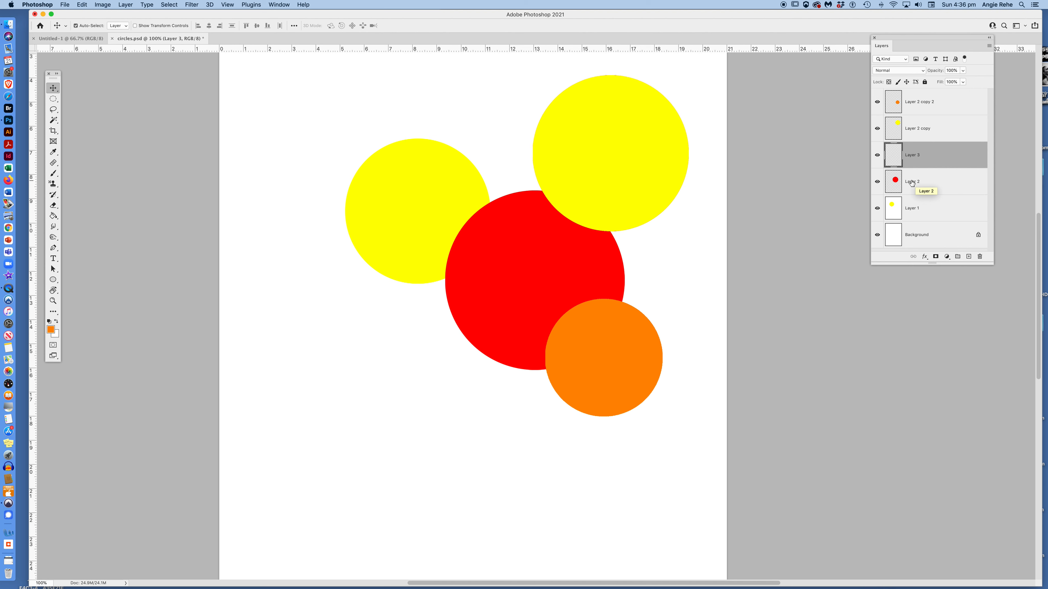
key(super+z)
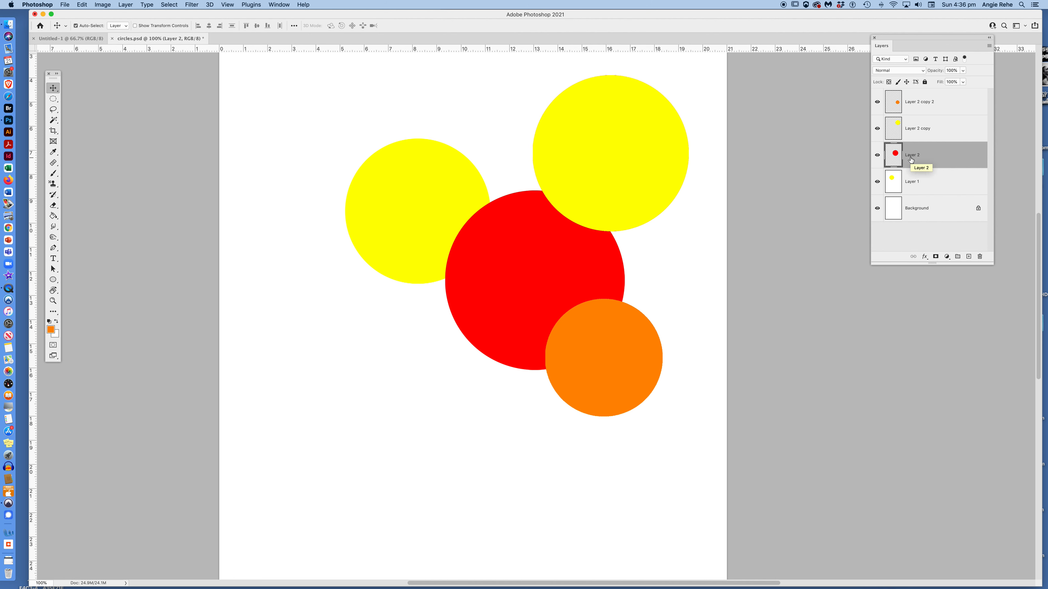
drag(911, 160, 911, 123)
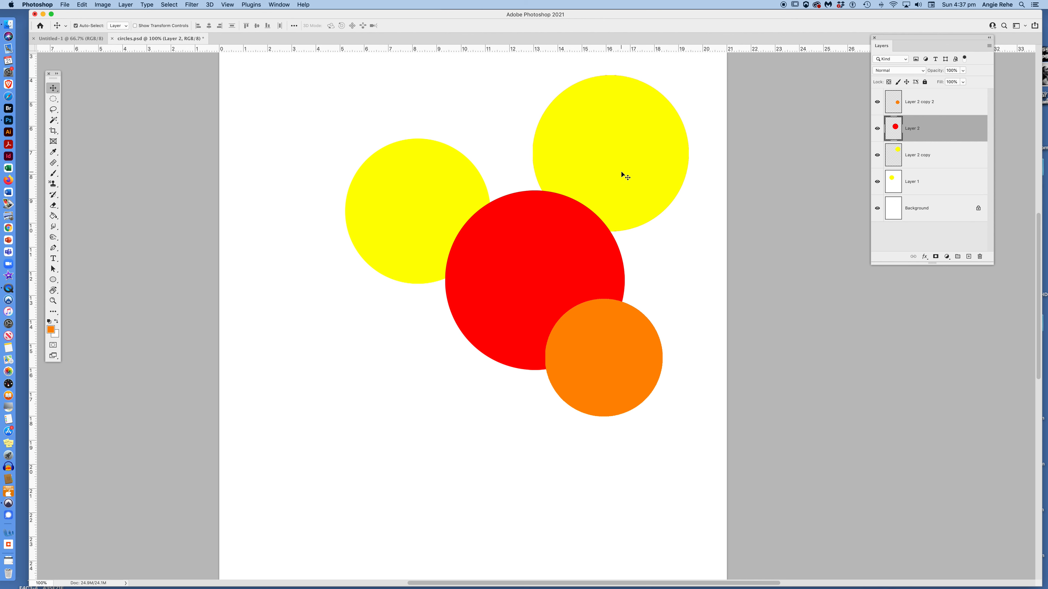
drag(913, 135, 909, 89)
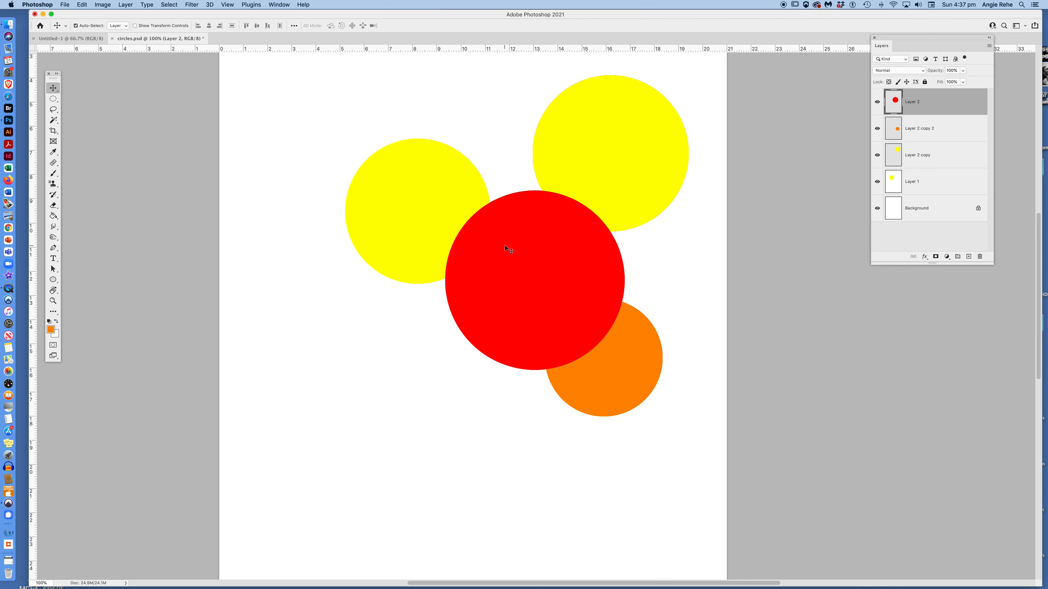
drag(922, 103, 925, 156)
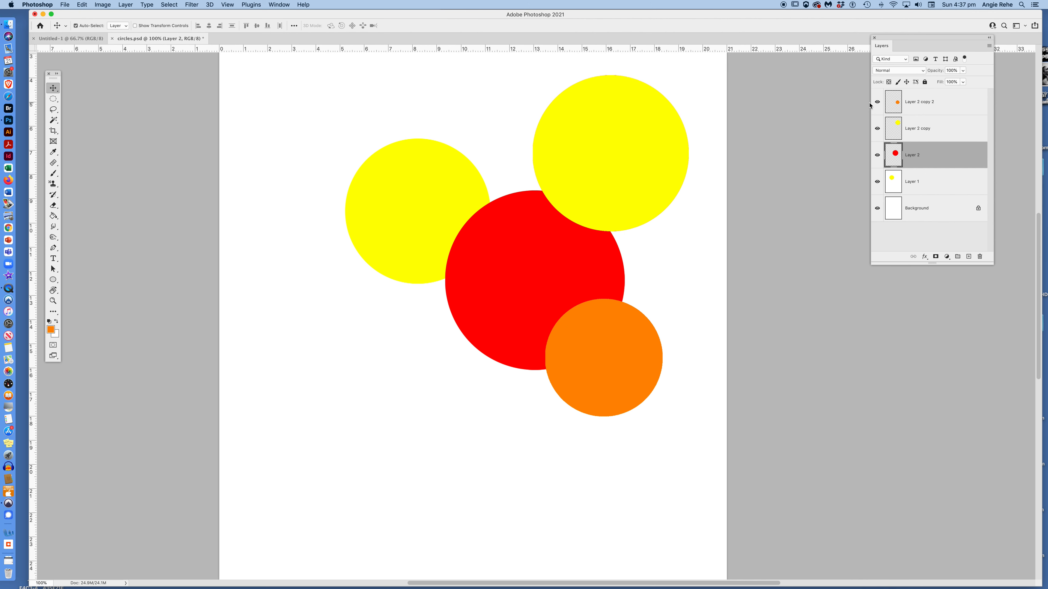
click(877, 156)
click(877, 156)
click(878, 129)
click(878, 129)
click(878, 102)
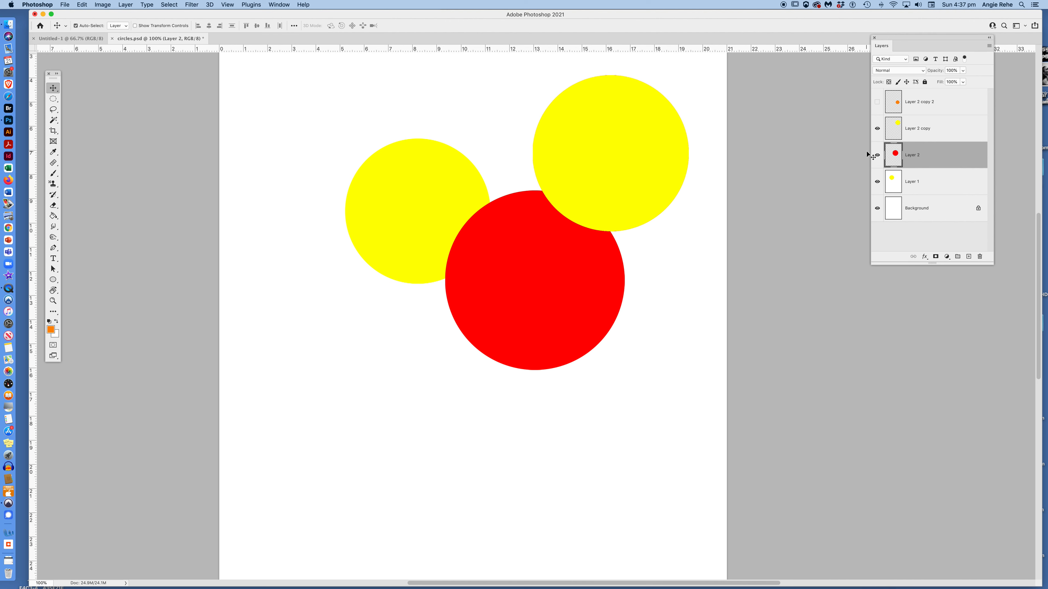
click(877, 155)
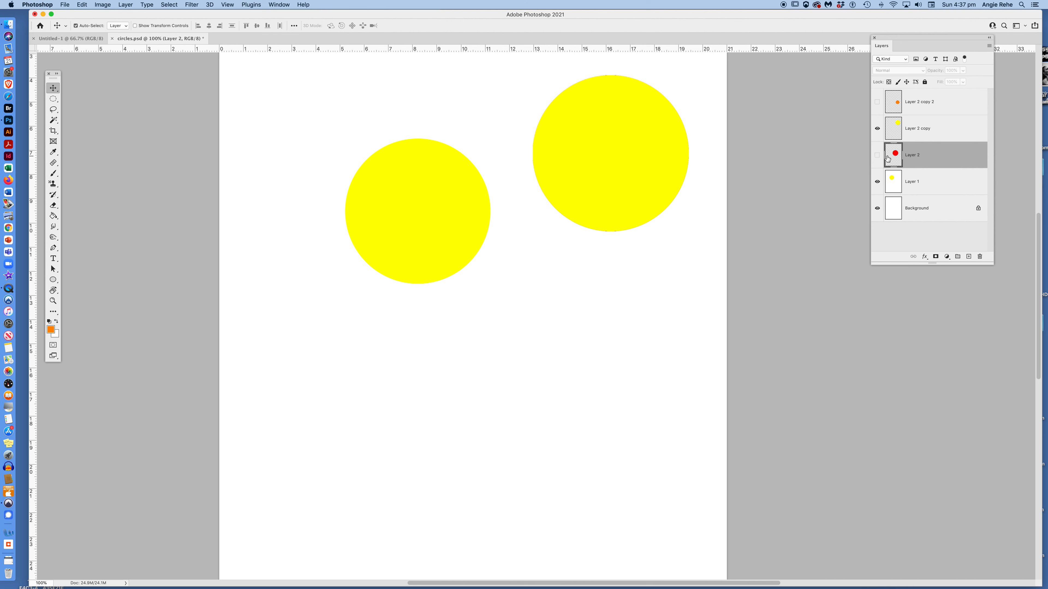
click(877, 155)
click(877, 104)
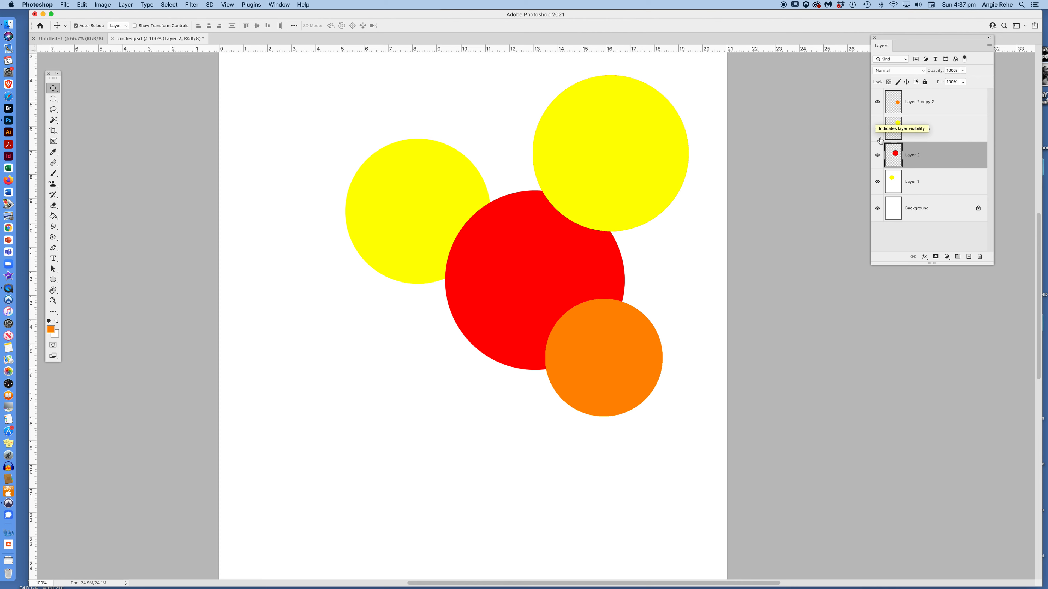
alt+click(877, 156)
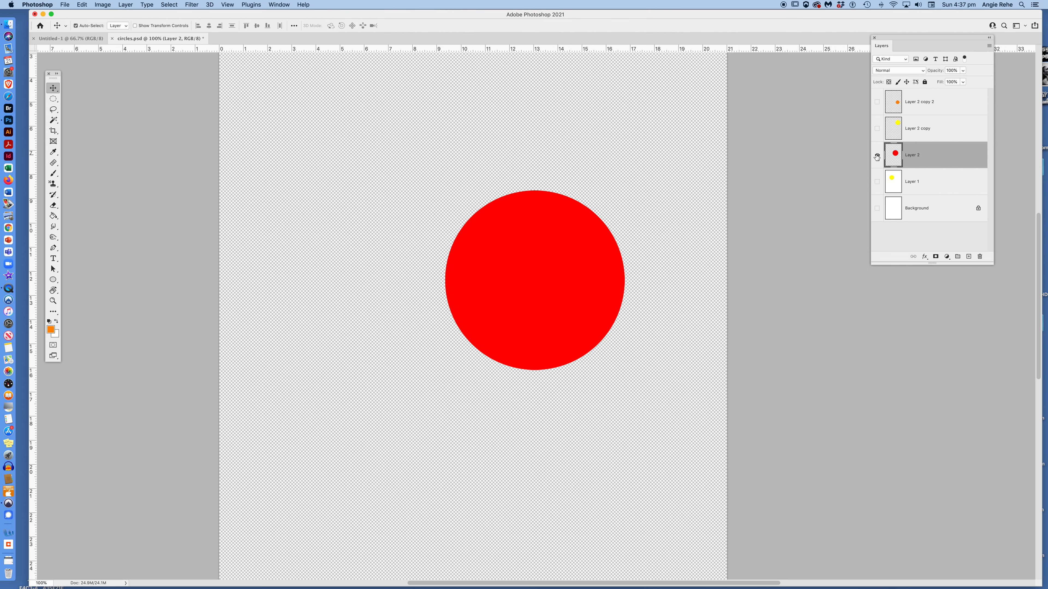
alt+click(877, 155)
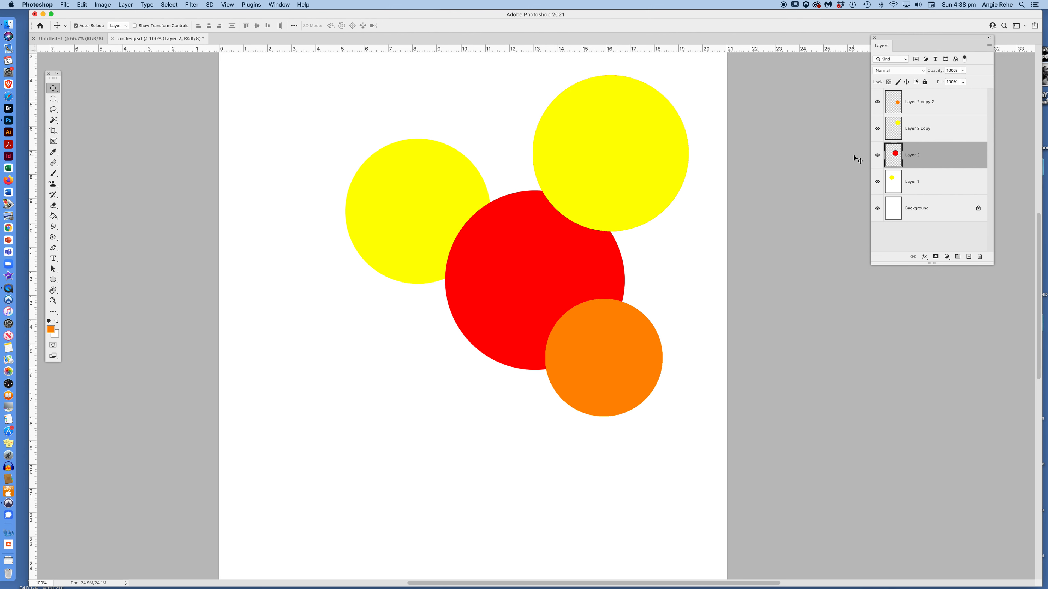
alt+click(876, 156)
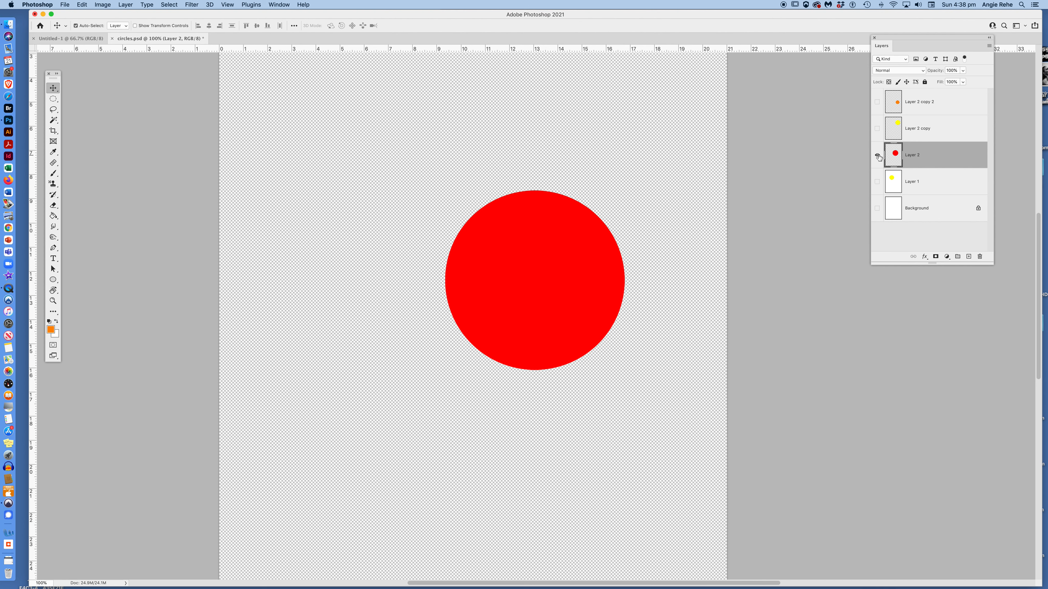
alt+click(876, 156)
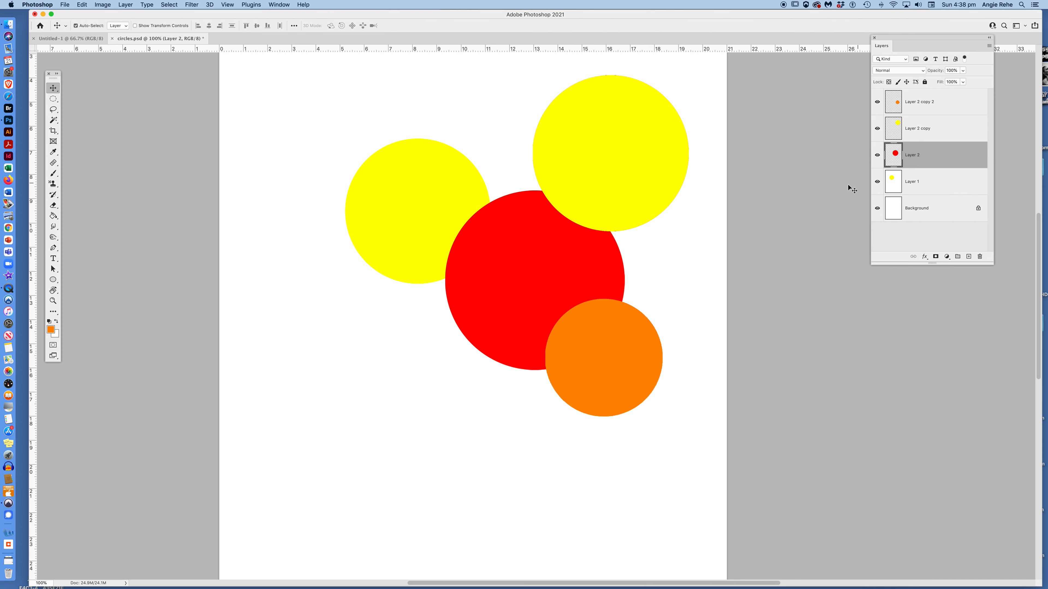
alt+click(877, 155)
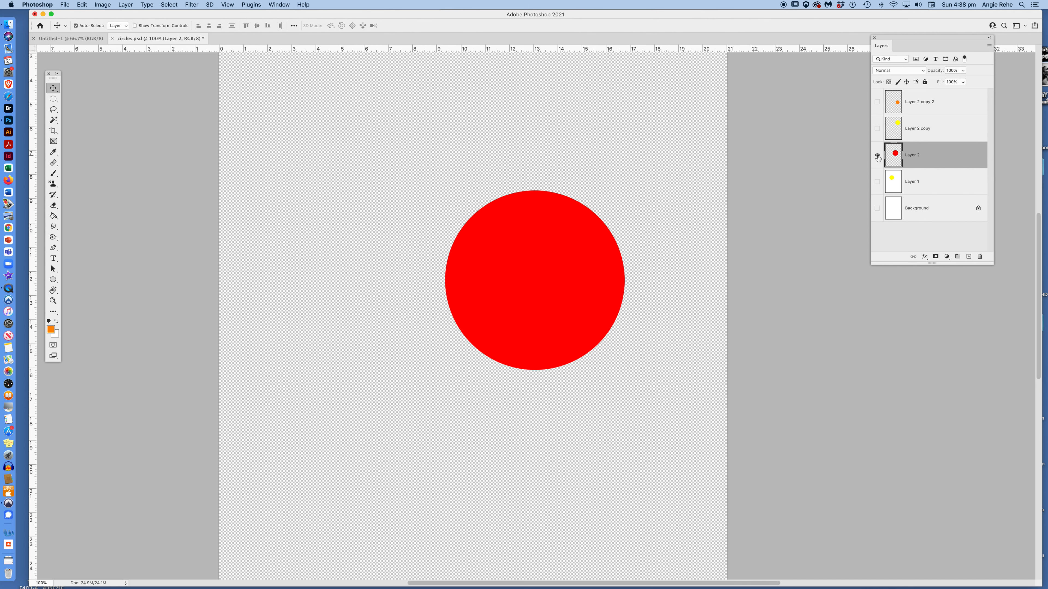
alt+click(878, 156)
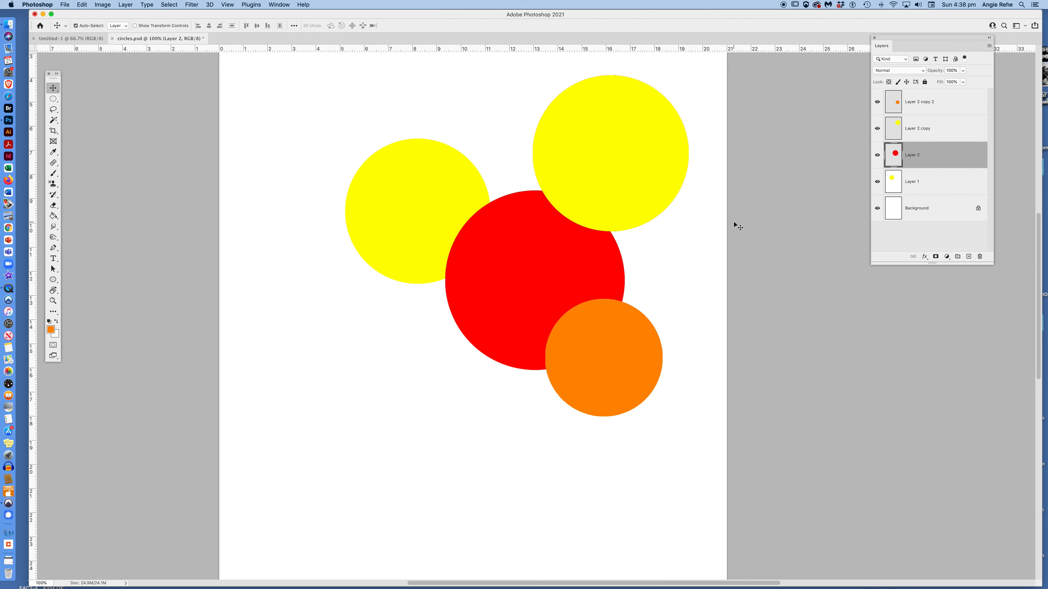
Step: Rename Layer 2 to 'red circle'
double_click(911, 159)
text(red circle)
key(Return)
Step: Hide and re-show the top-right yellow circle, then select the Layer 2 copy layer
click(878, 129)
click(877, 129)
click(933, 127)
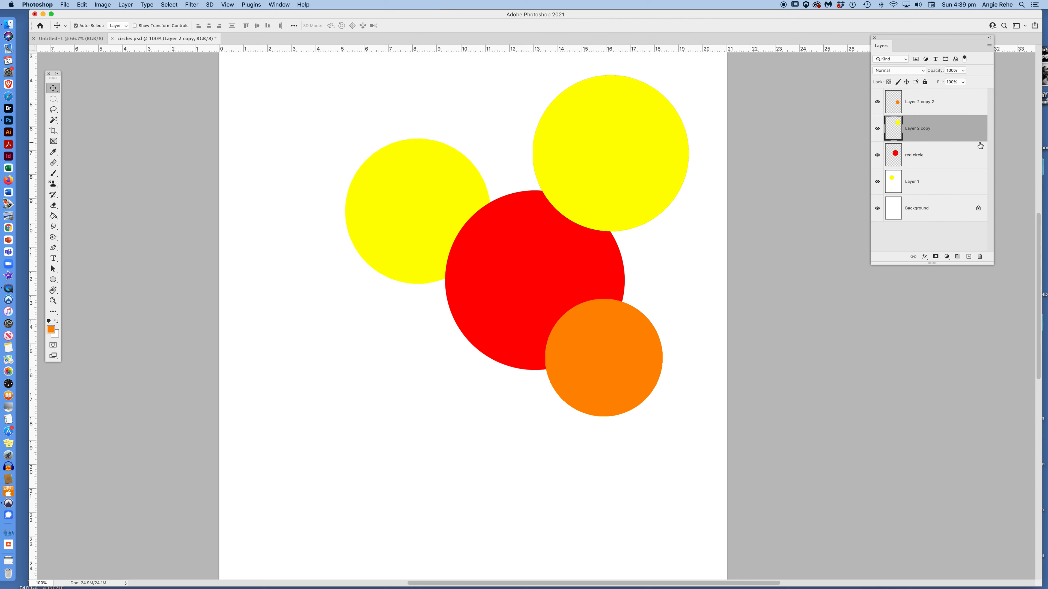
right_click(931, 132)
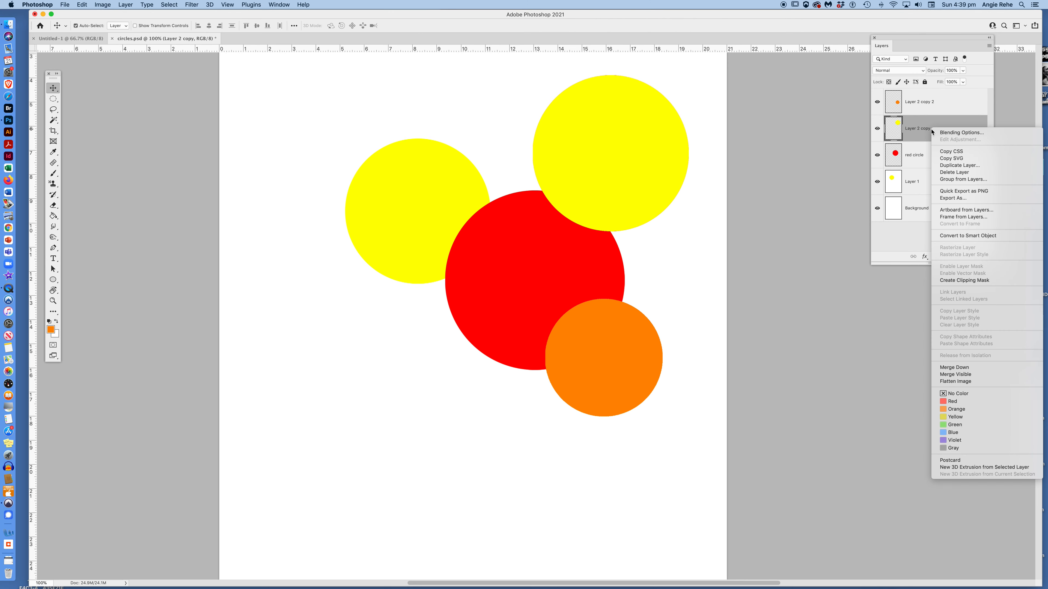
click(948, 172)
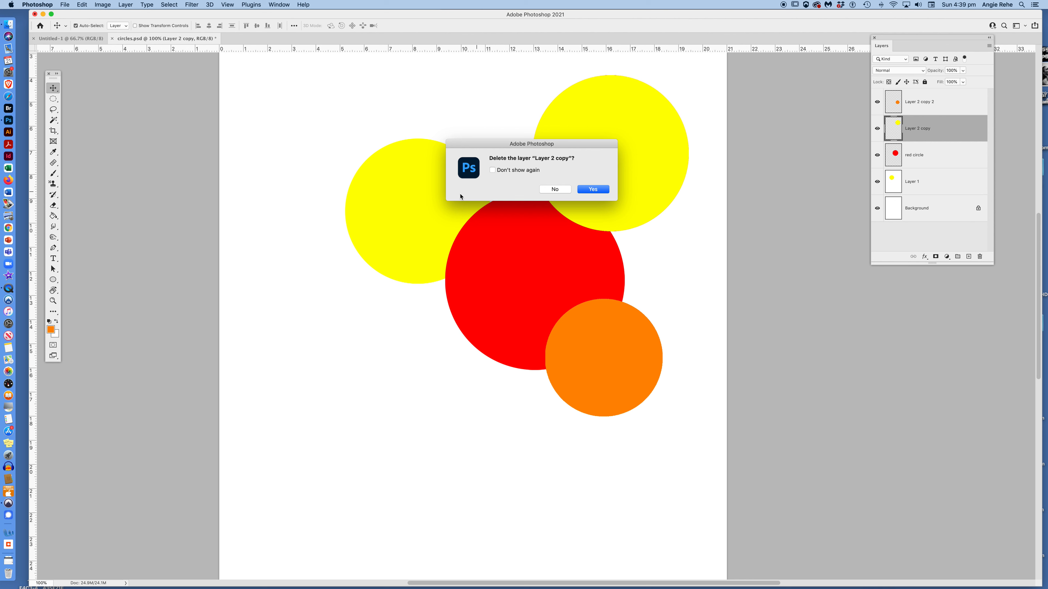
click(594, 190)
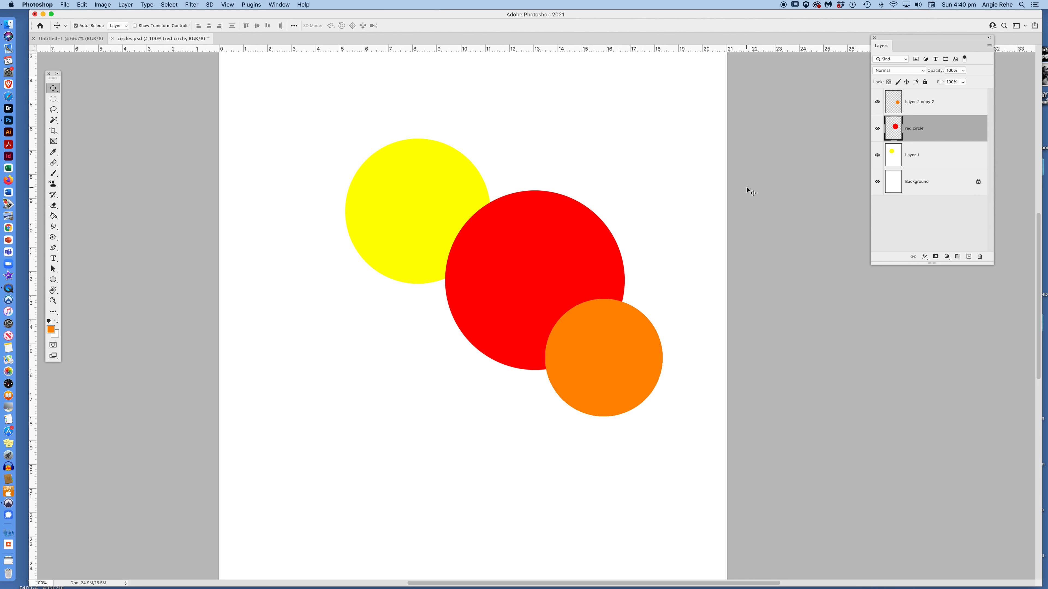
key(super+z)
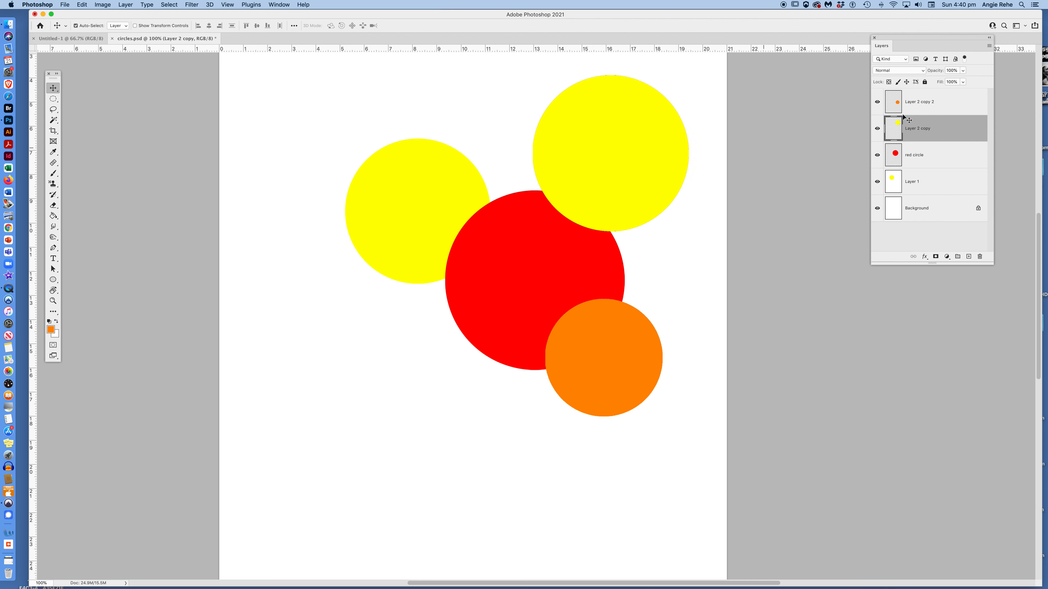
key(Delete)
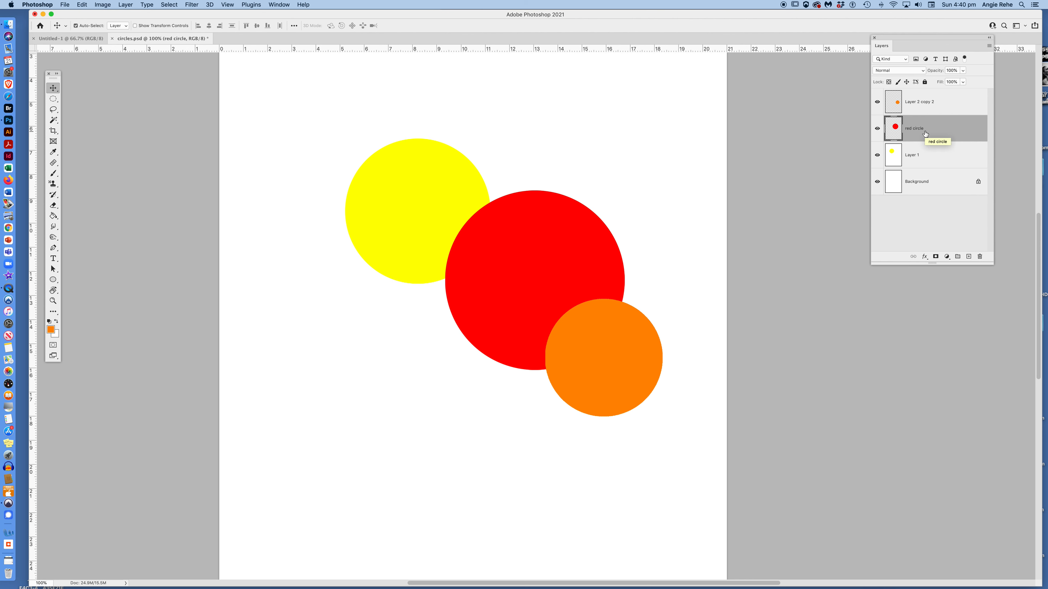
key(super+z)
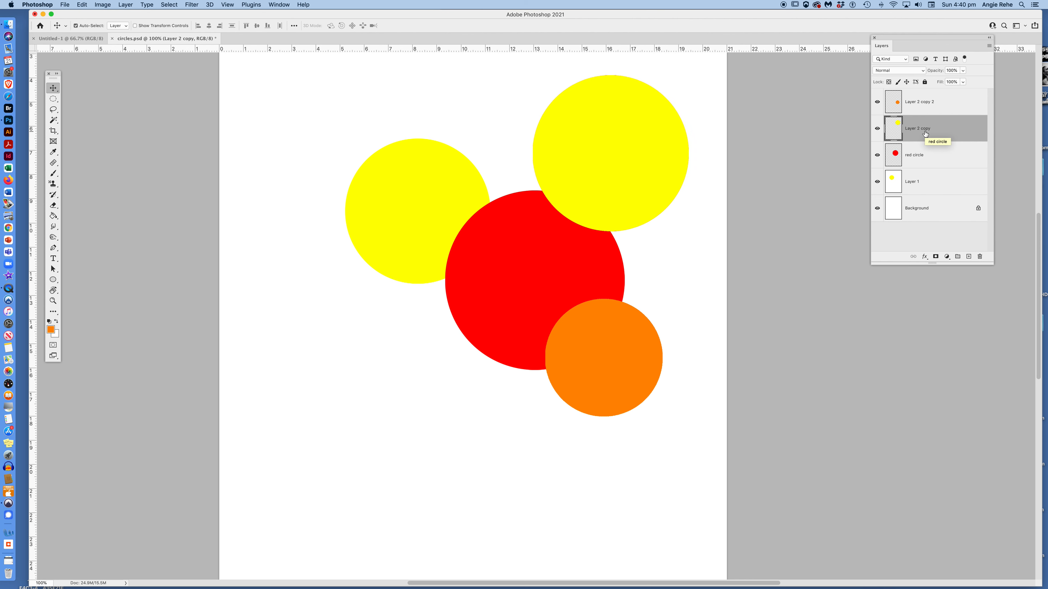
drag(912, 131, 979, 258)
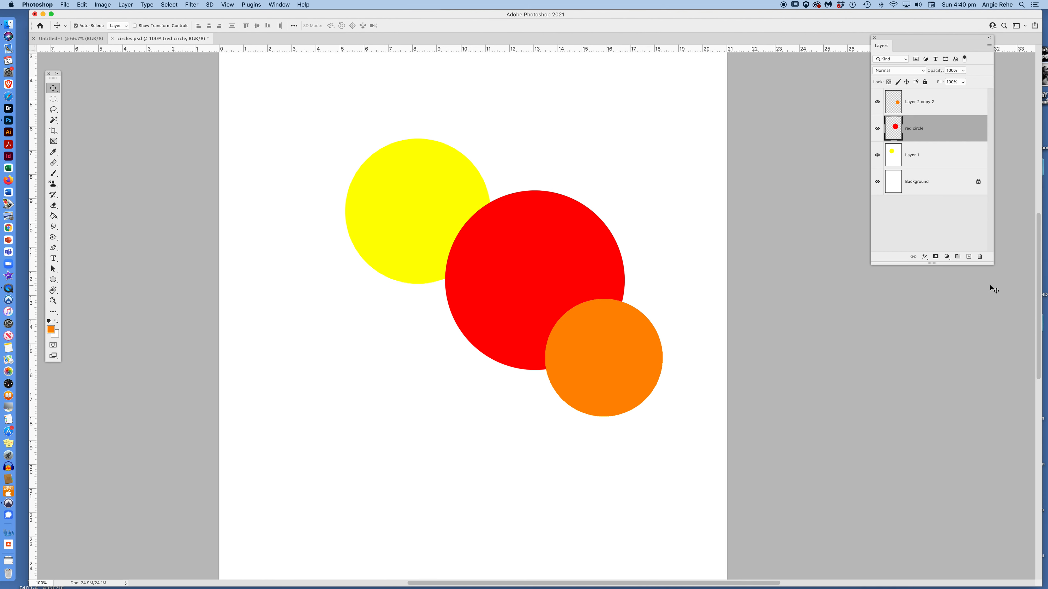
key(super+z)
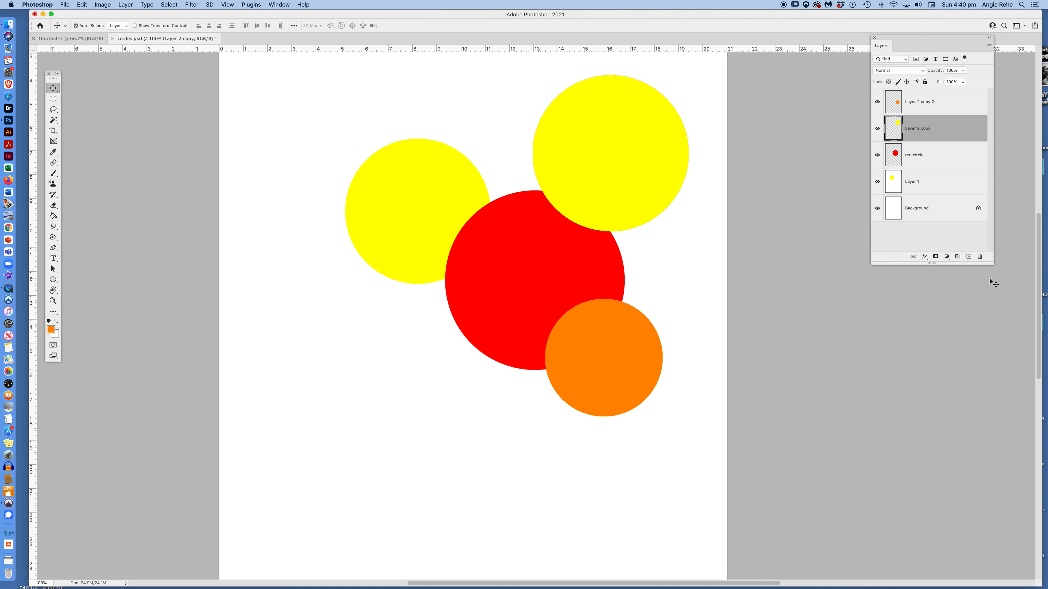